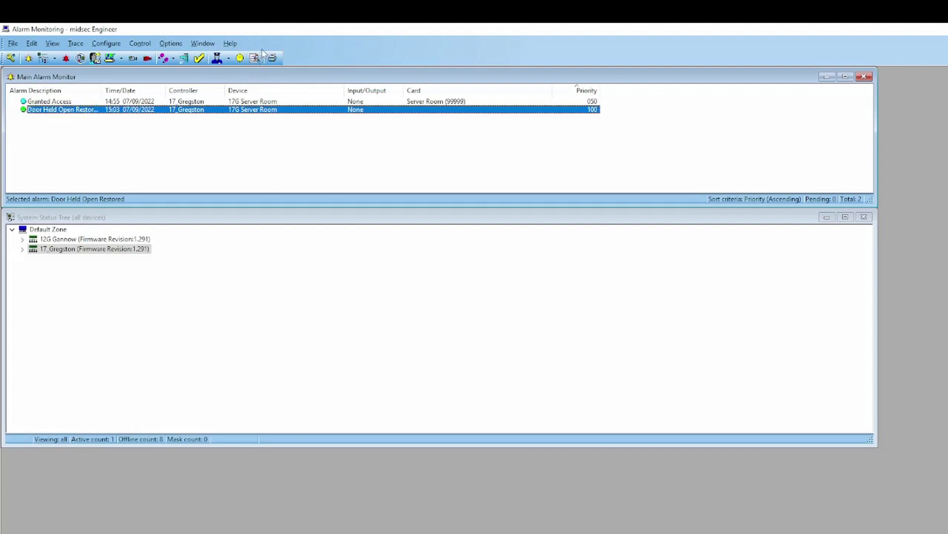
# Open the Reports window, preview the Access Panels report and look through its panel definitions.
pyautogui.click(256, 59)
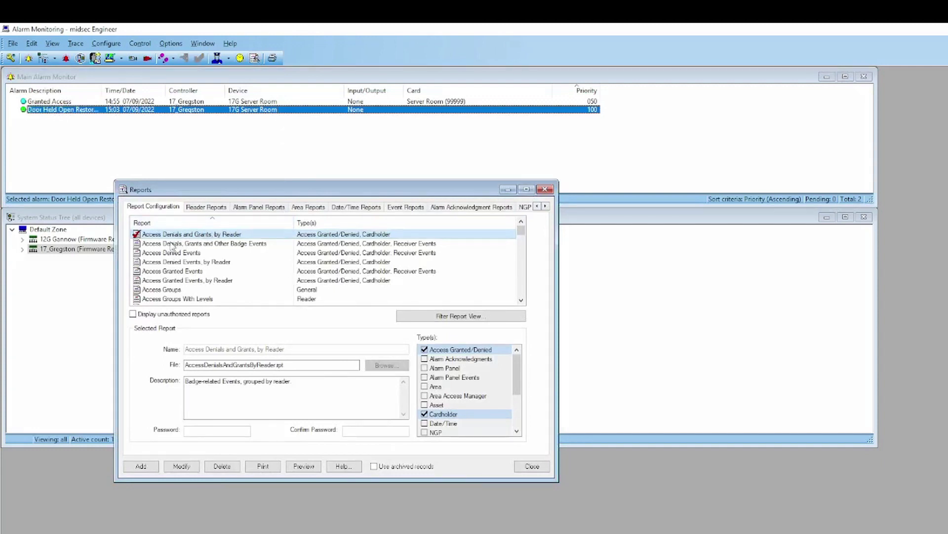
pyautogui.scroll(-2, 188, 255)
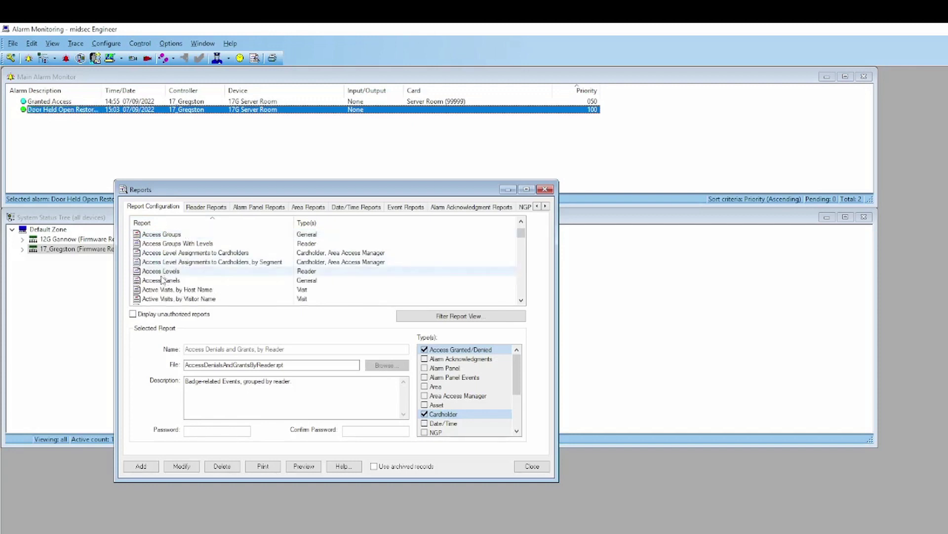
pyautogui.click(142, 284)
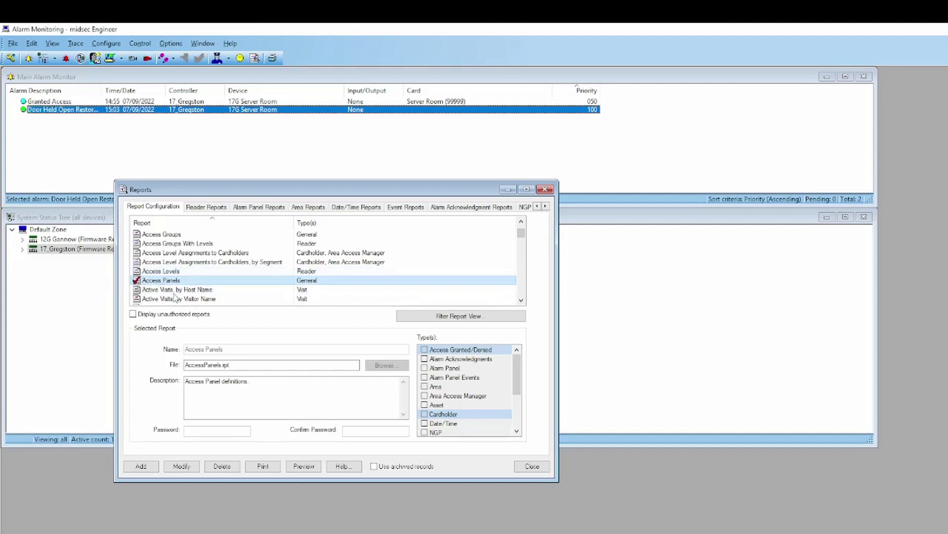
pyautogui.click(304, 466)
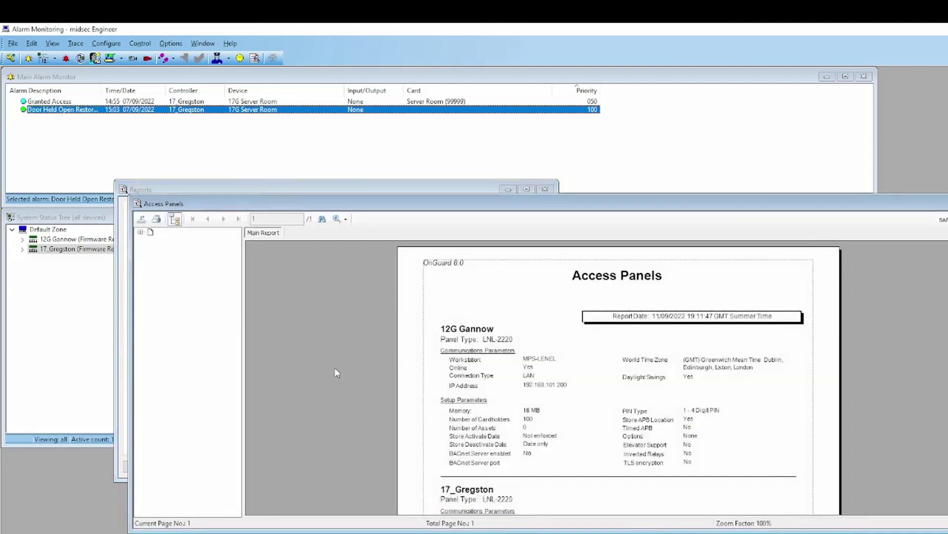
pyautogui.scroll(-6, 459, 327)
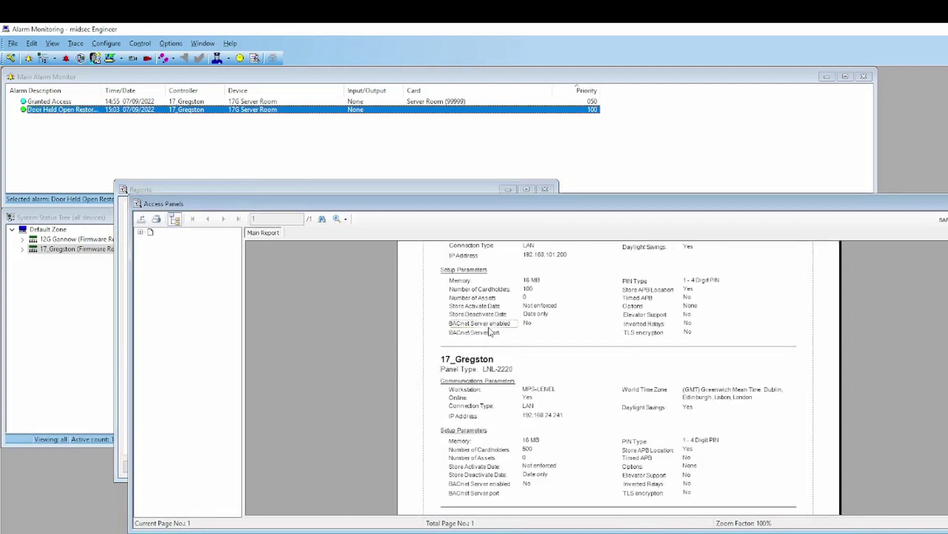
pyautogui.scroll(6, 494, 339)
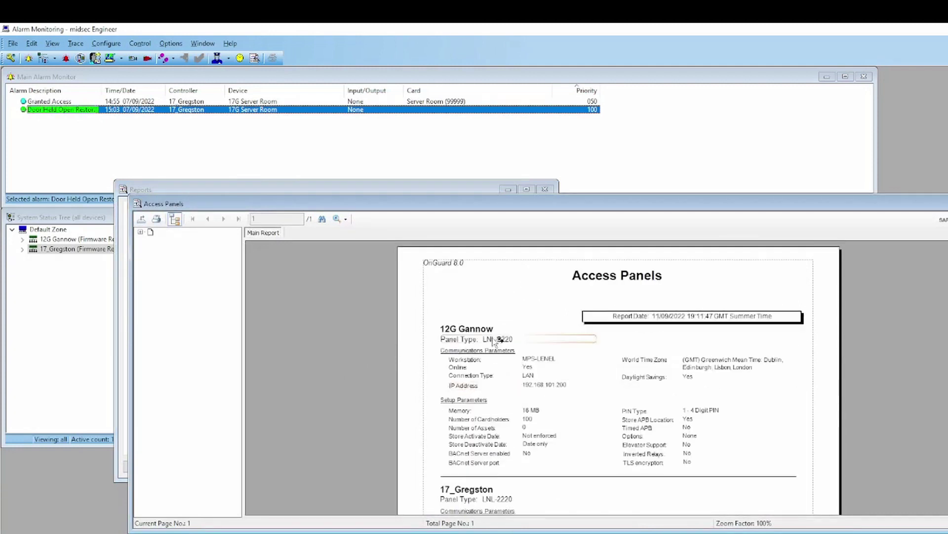
# Export the report as the PDF file Access Panels.pdf in Documents, replacing the existing file, and close the preview.
pyautogui.click(142, 219)
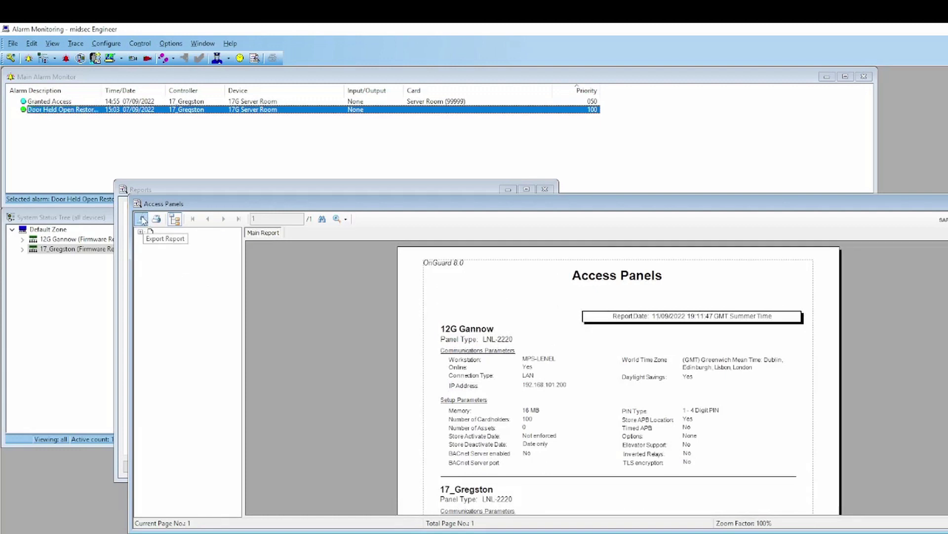
pyautogui.click(143, 219)
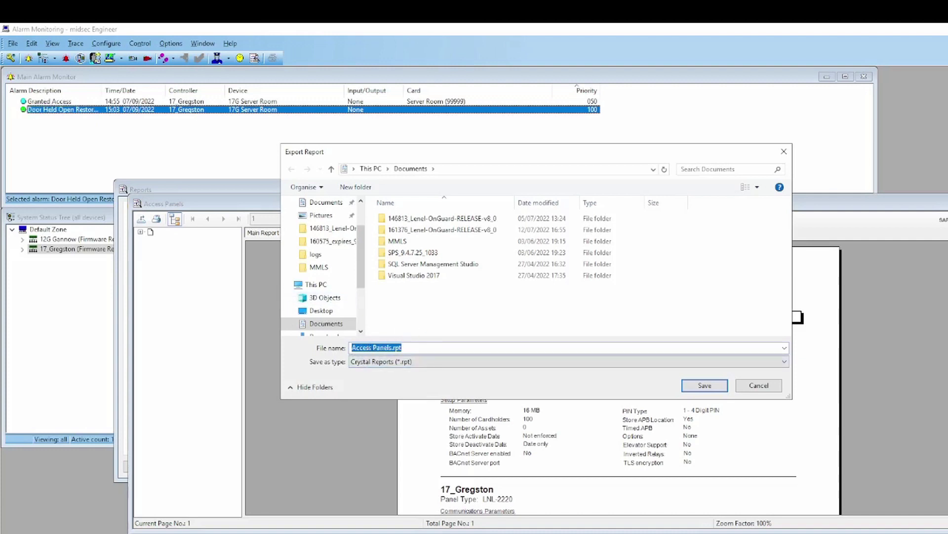
pyautogui.click(451, 367)
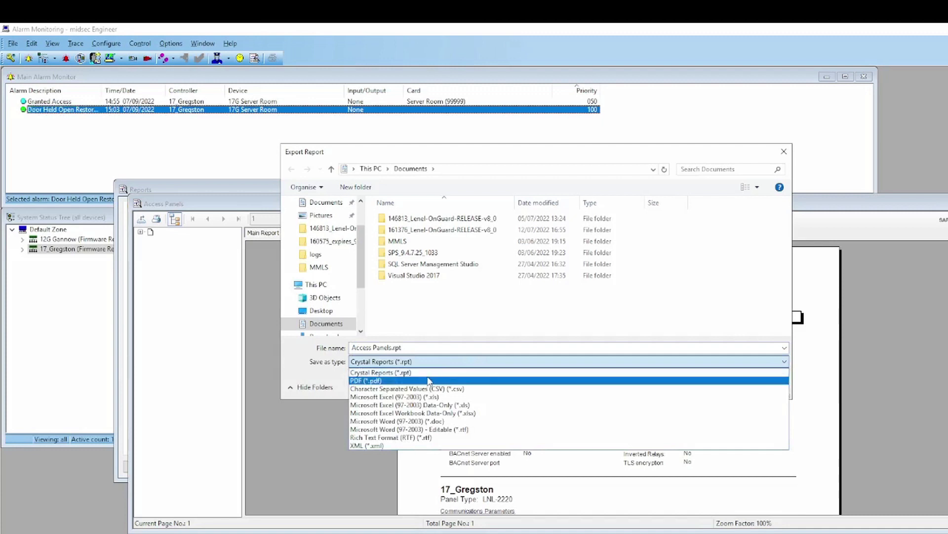
pyautogui.click(355, 382)
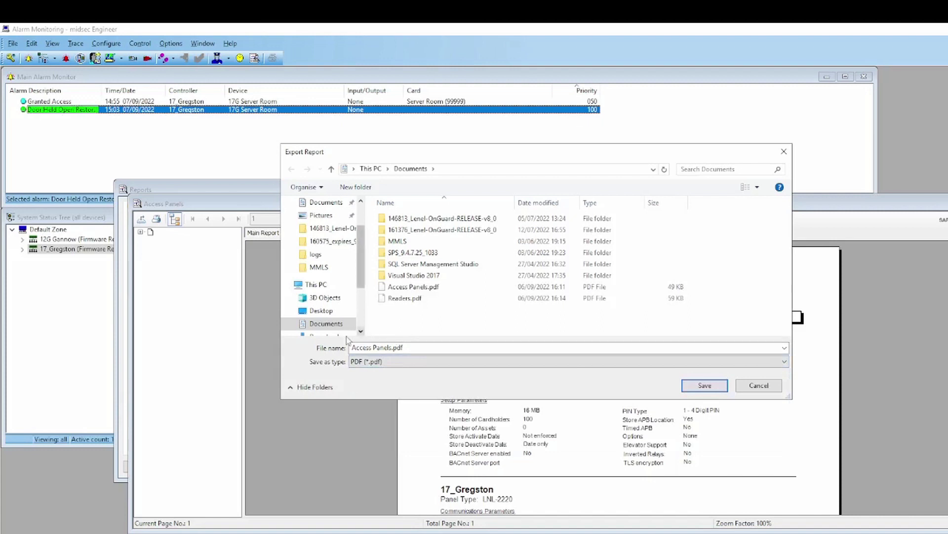
pyautogui.click(410, 348)
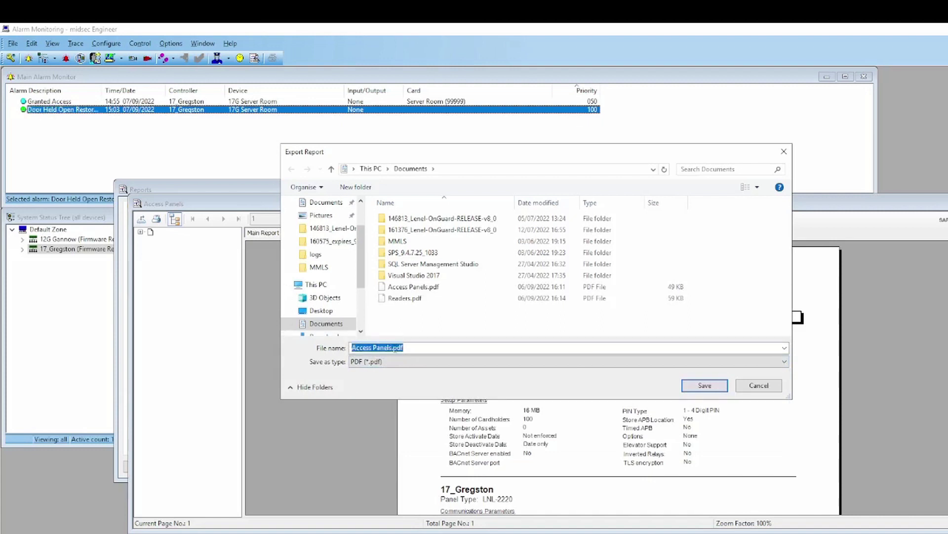
pyautogui.click(702, 386)
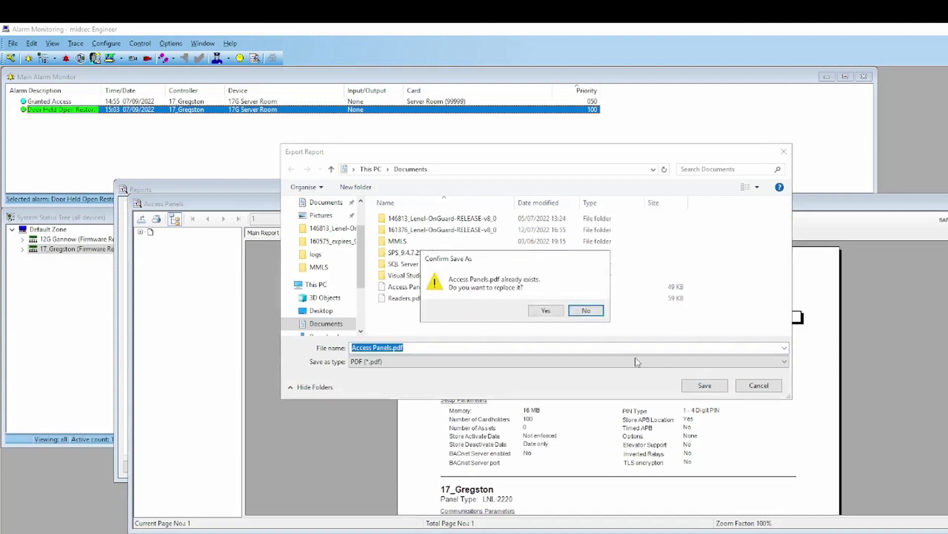
pyautogui.click(545, 310)
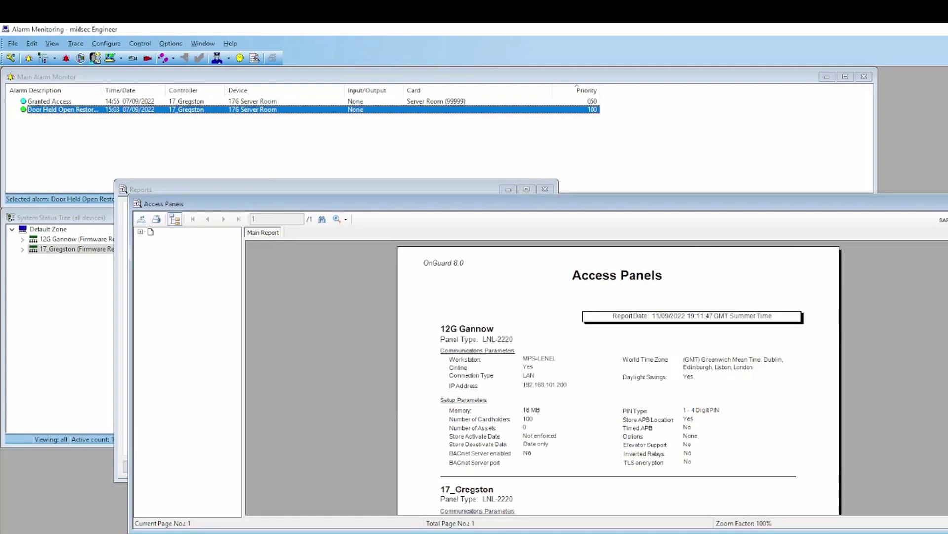
pyautogui.click(927, 214)
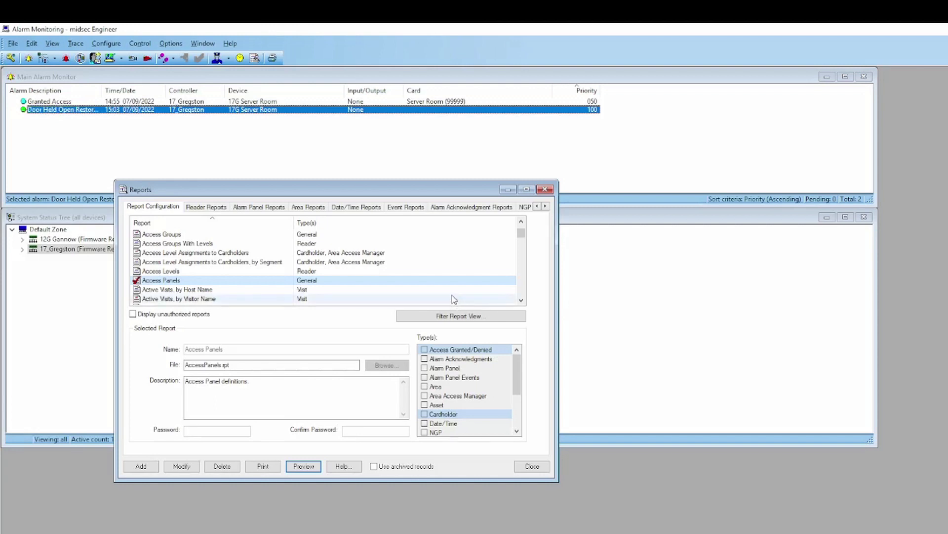
# Preview the Readers report, move its window fully into view and look through the first page.
pyautogui.scroll(-4, 162, 269)
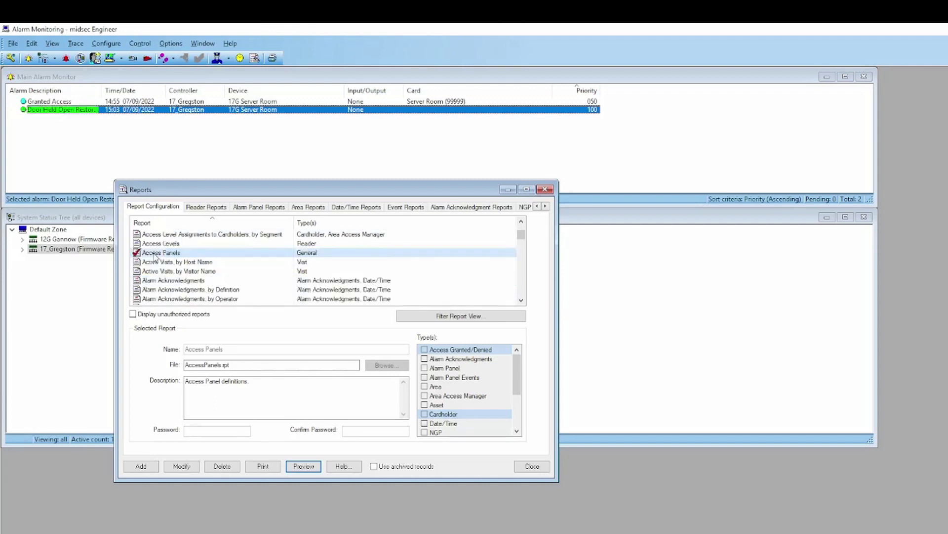
pyautogui.scroll(-9, 162, 269)
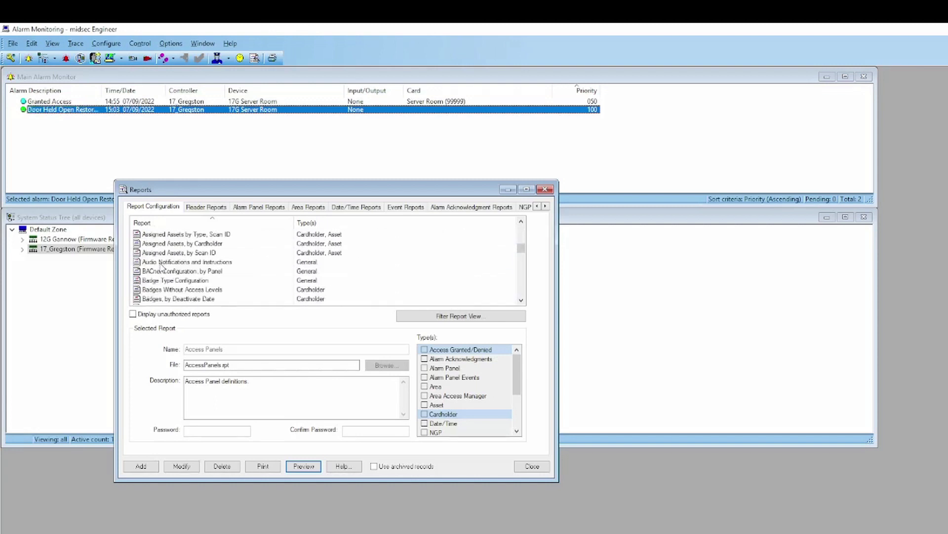
pyautogui.scroll(-8, 160, 268)
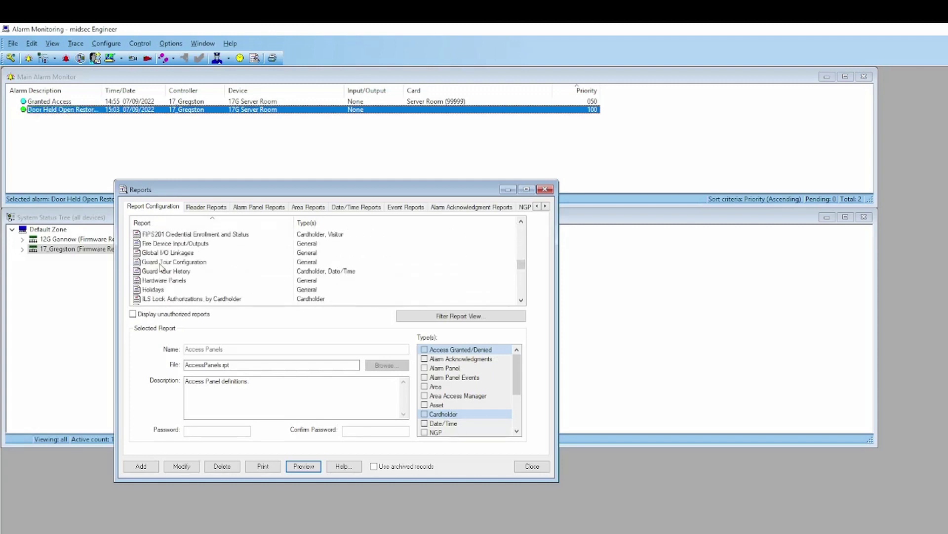
pyautogui.scroll(-8, 161, 267)
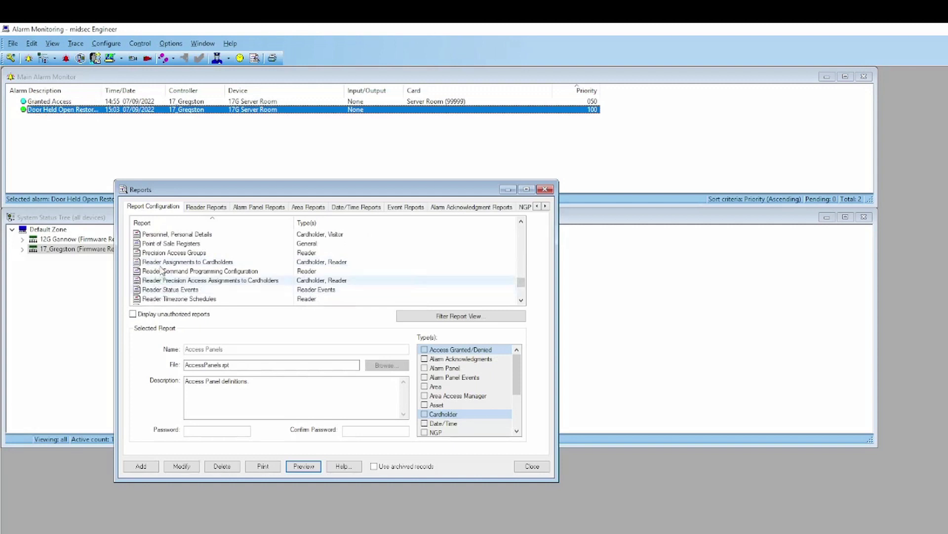
pyautogui.scroll(-1, 171, 265)
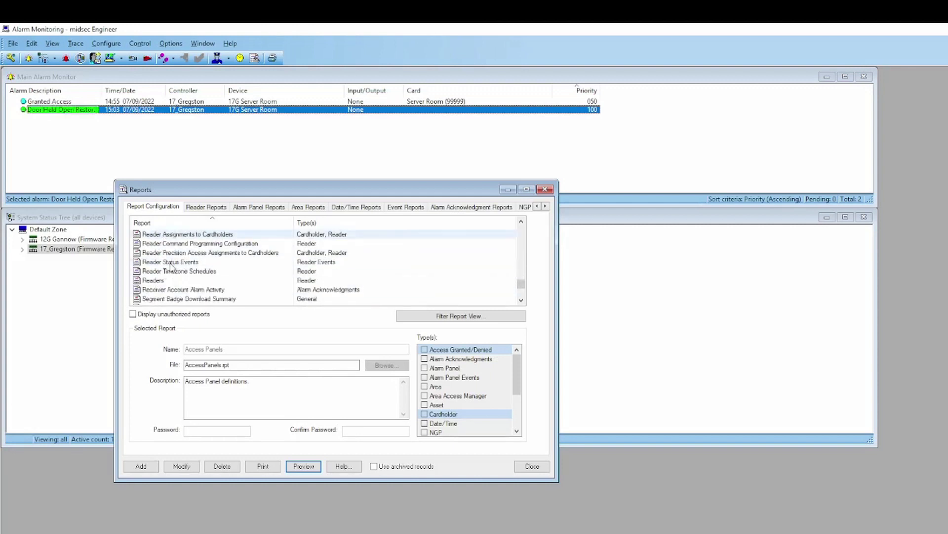
pyautogui.click(143, 281)
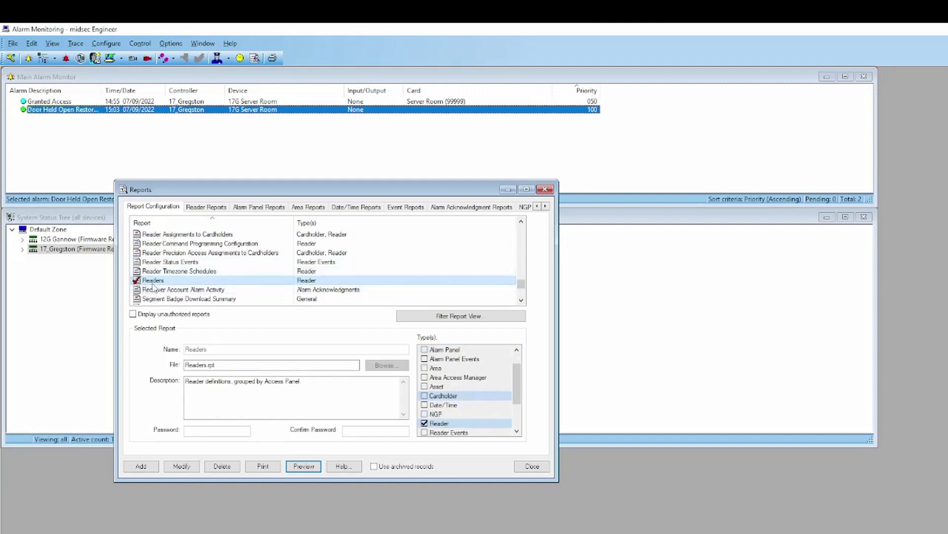
pyautogui.click(312, 469)
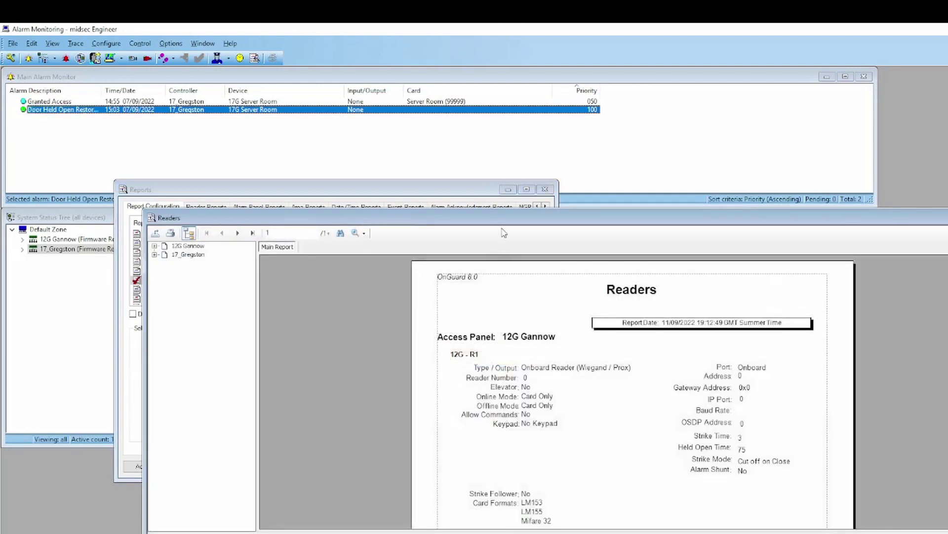
pyautogui.moveTo(472, 210); pyautogui.dragTo(395, 154)
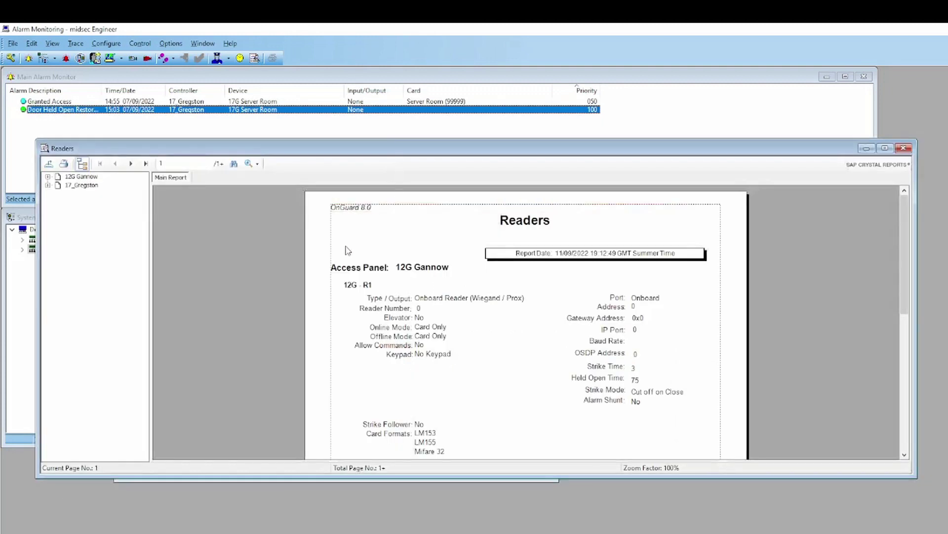
pyautogui.scroll(-5, 455, 277)
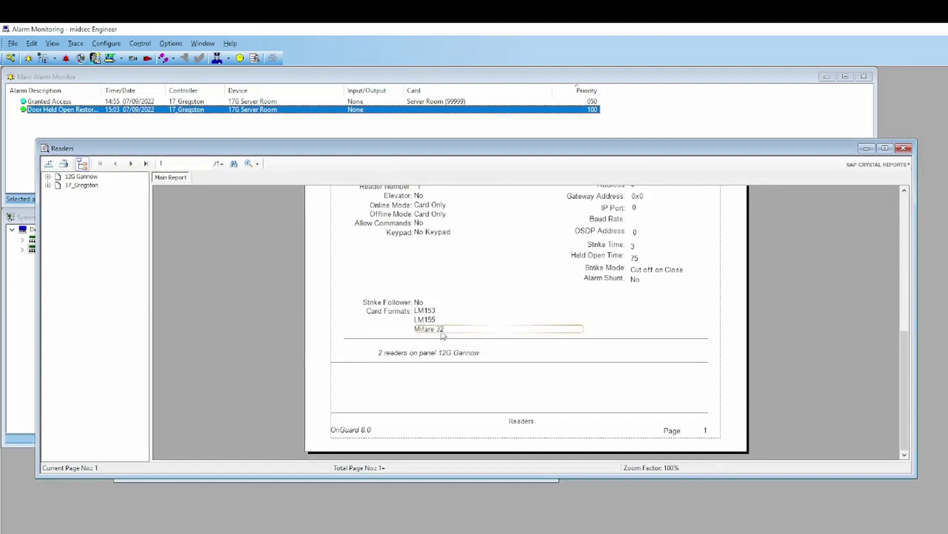
pyautogui.scroll(5, 397, 327)
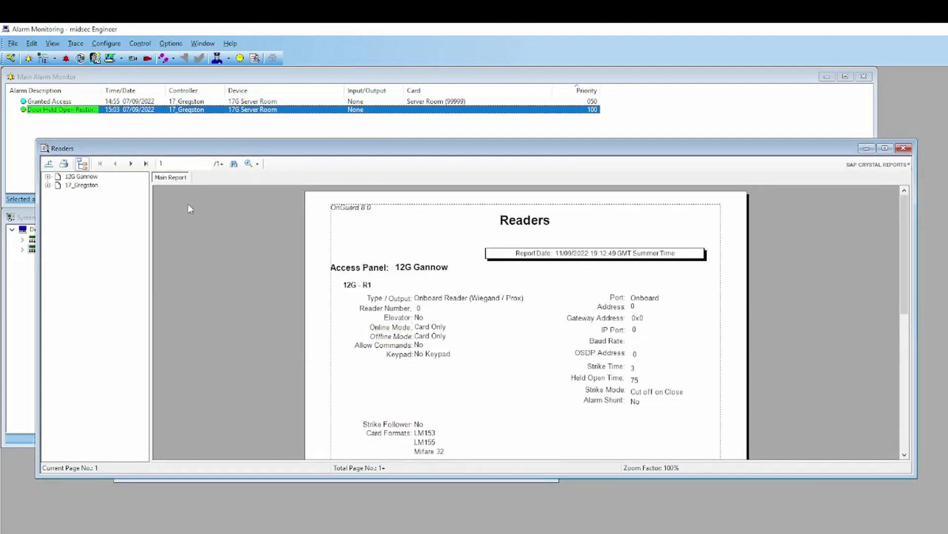
# Export the report as the PDF file Readers.pdf in Documents, overwriting the existing file, and close the preview.
pyautogui.click(49, 164)
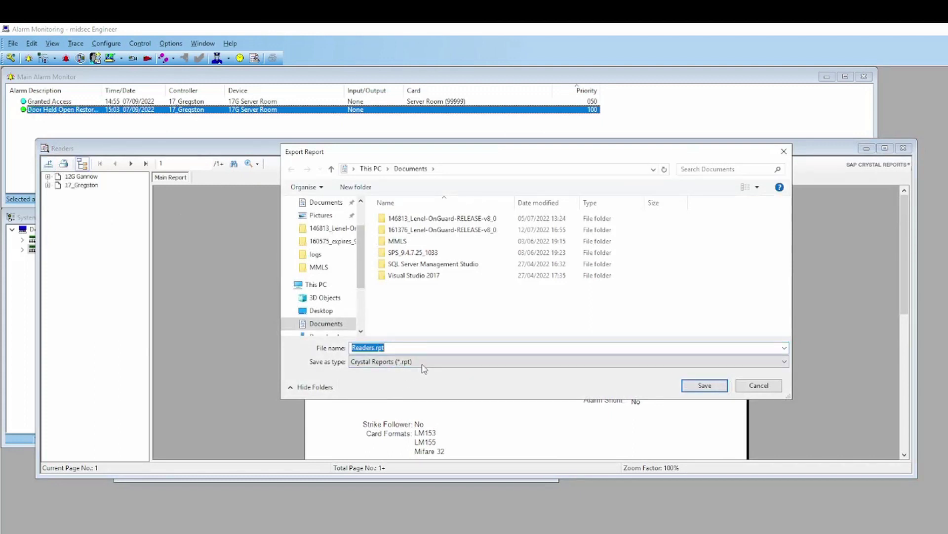
pyautogui.click(420, 362)
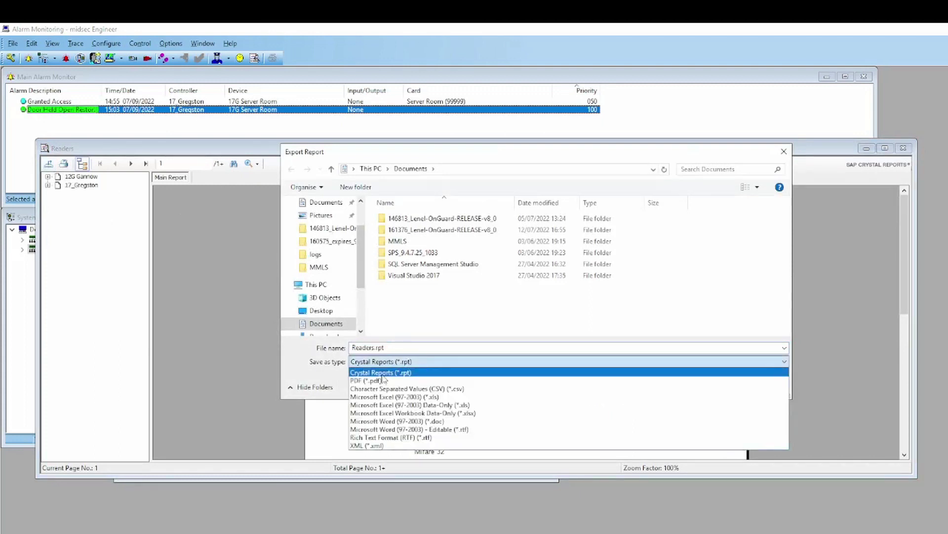
pyautogui.click(357, 380)
pyautogui.moveTo(395, 349); pyautogui.dragTo(354, 349)
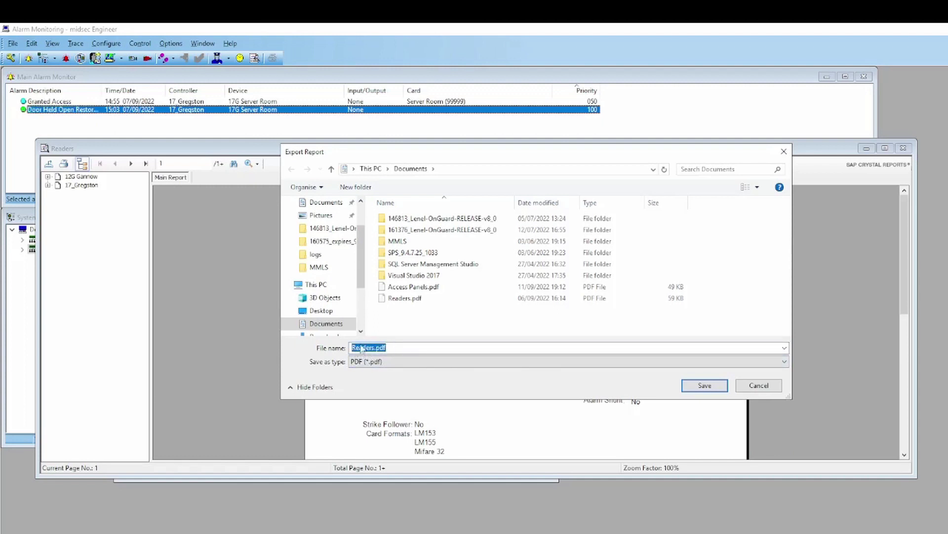
pyautogui.click(704, 385)
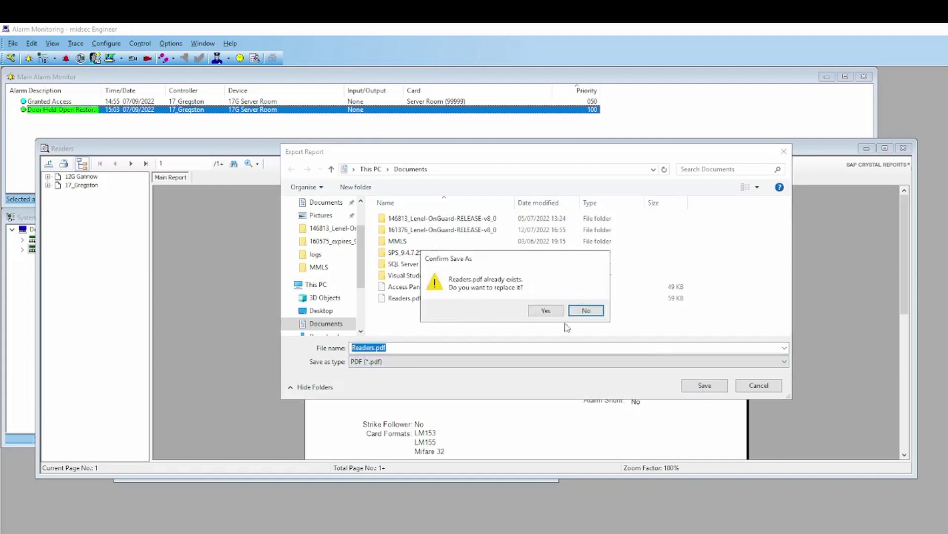
pyautogui.click(543, 313)
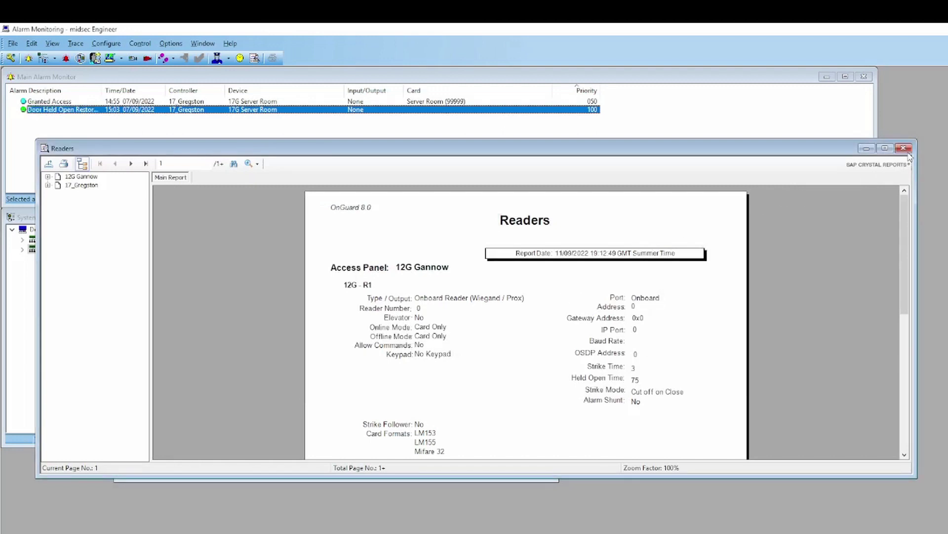
pyautogui.click(905, 149)
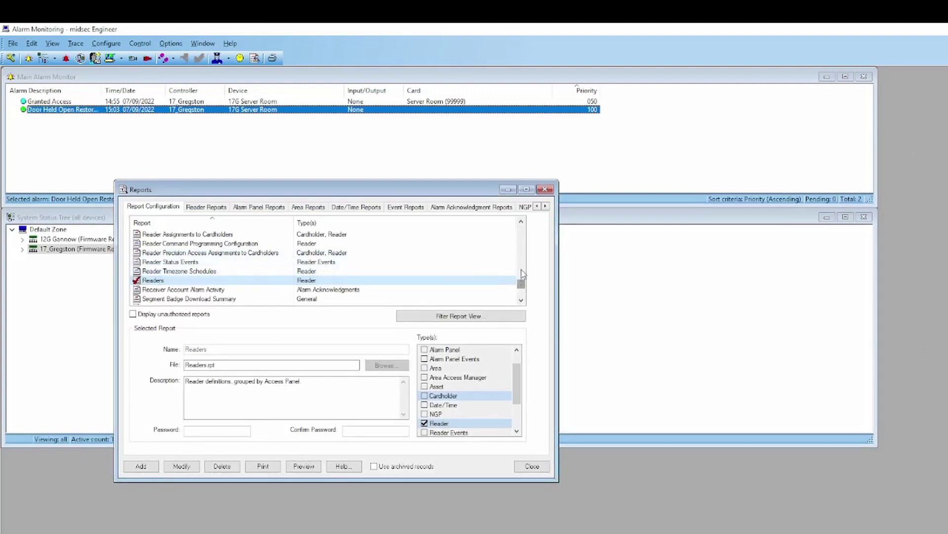
# Preview the Access Levels report and move its window fully into view.
pyautogui.scroll(15, 522, 273)
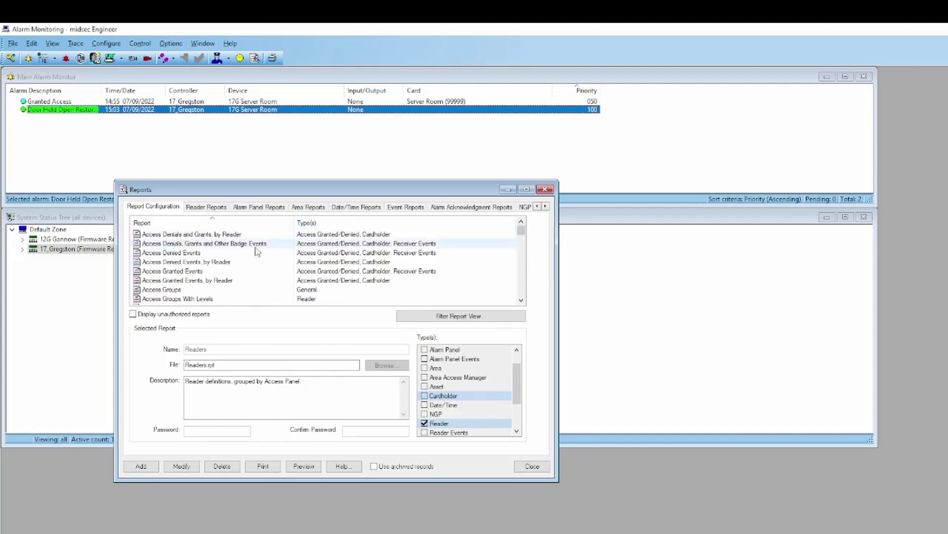
pyautogui.scroll(-2, 183, 264)
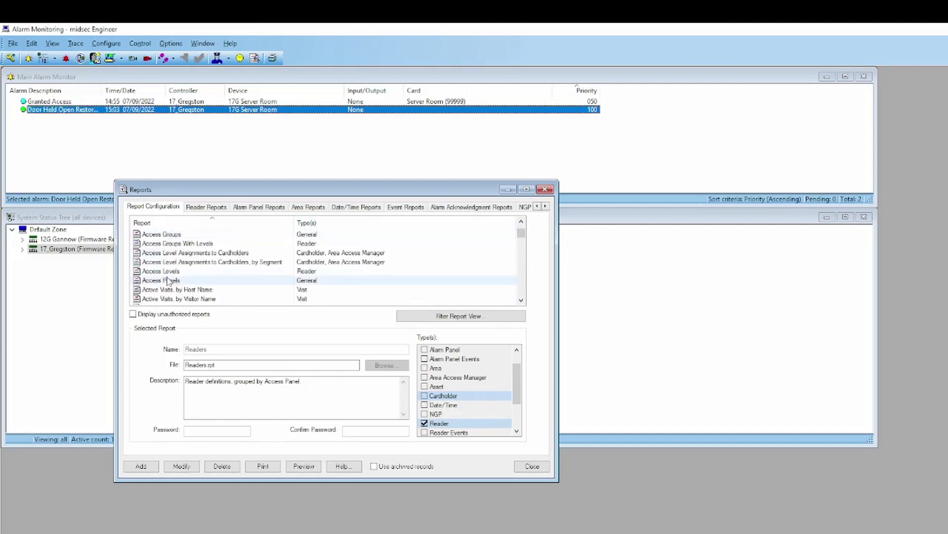
pyautogui.click(143, 272)
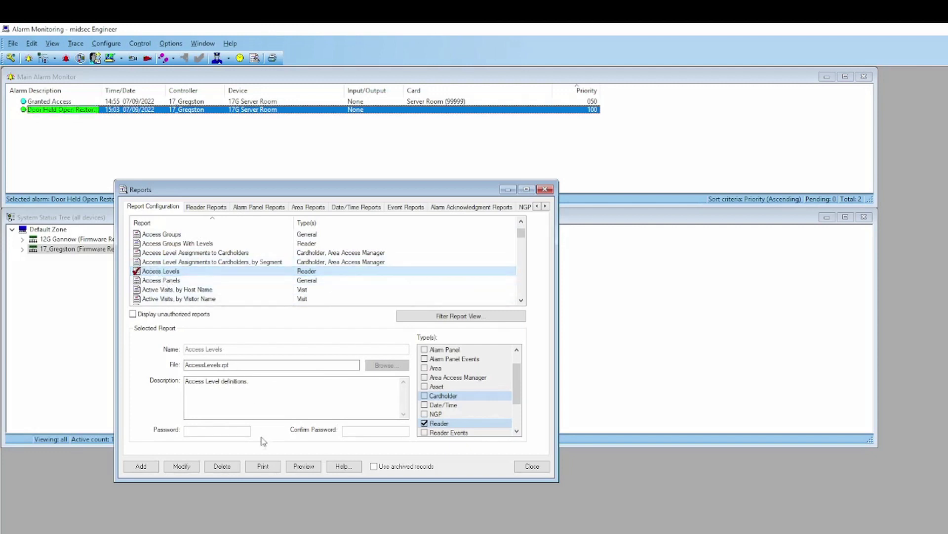
pyautogui.click(303, 466)
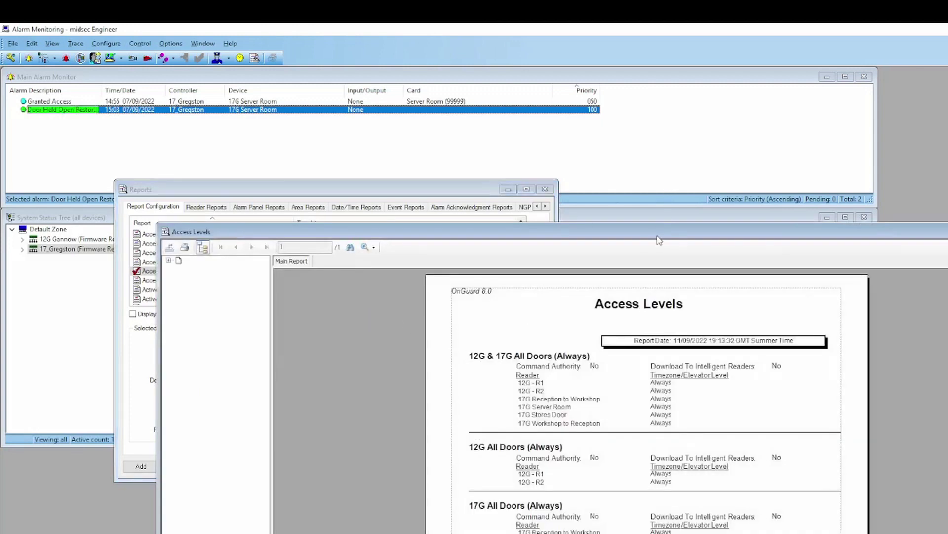
pyautogui.moveTo(658, 237); pyautogui.dragTo(538, 125)
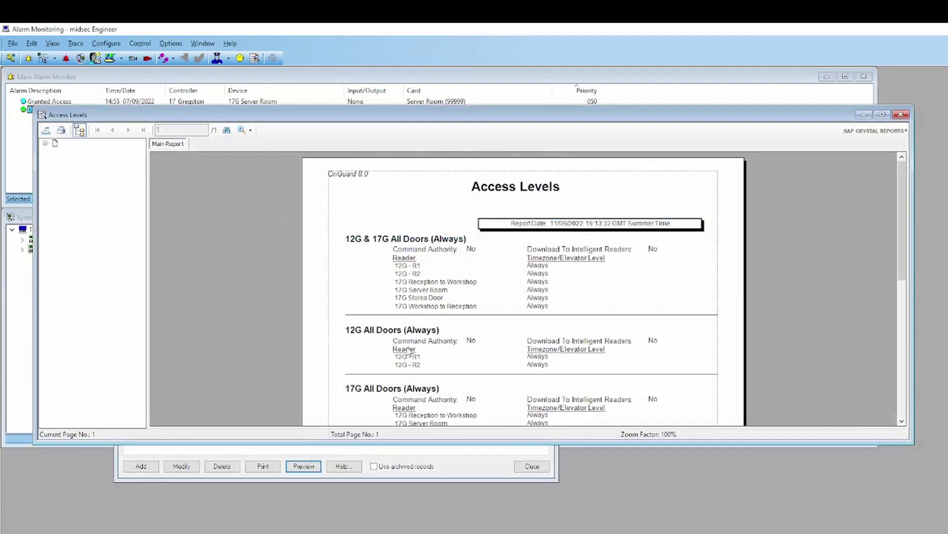
# Export the Access Levels report as the PDF file Access Levels.pdf in Documents and close the preview.
pyautogui.click(45, 131)
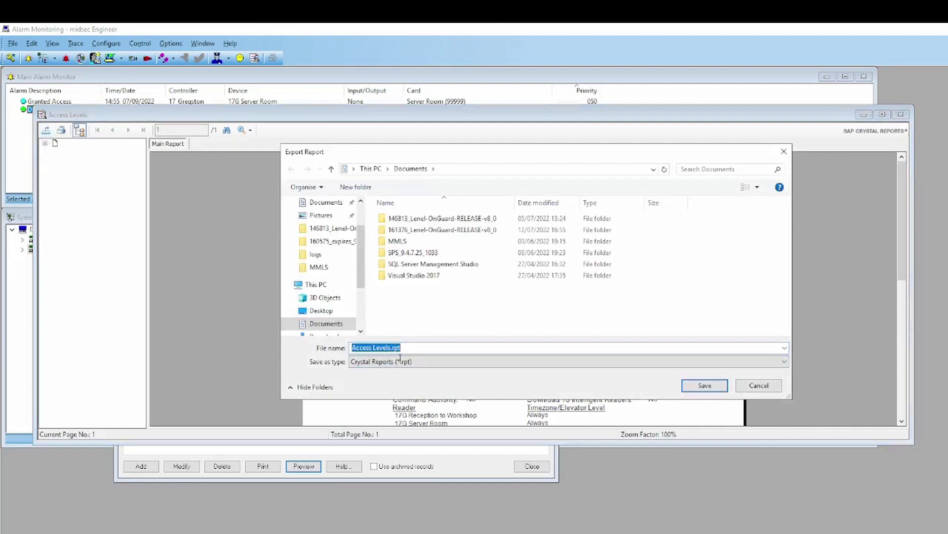
pyautogui.click(420, 363)
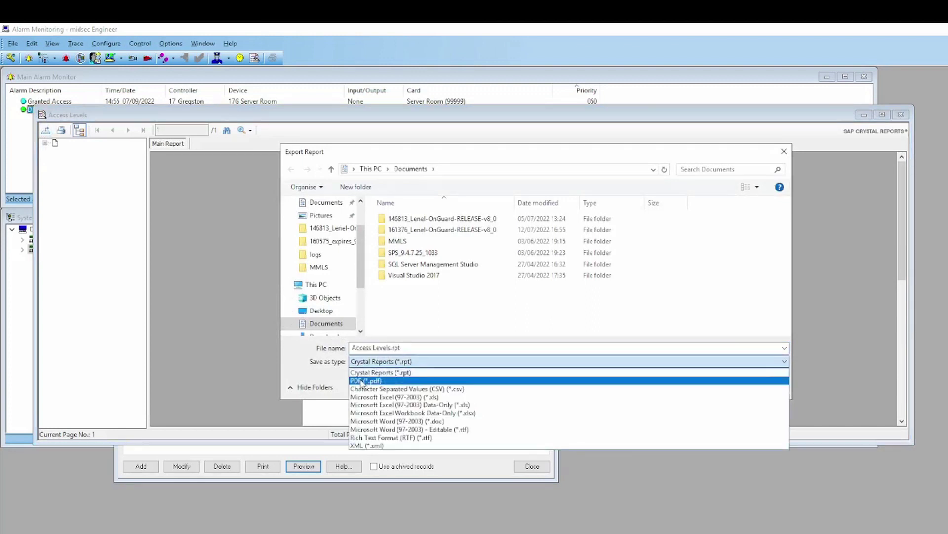
pyautogui.click(365, 381)
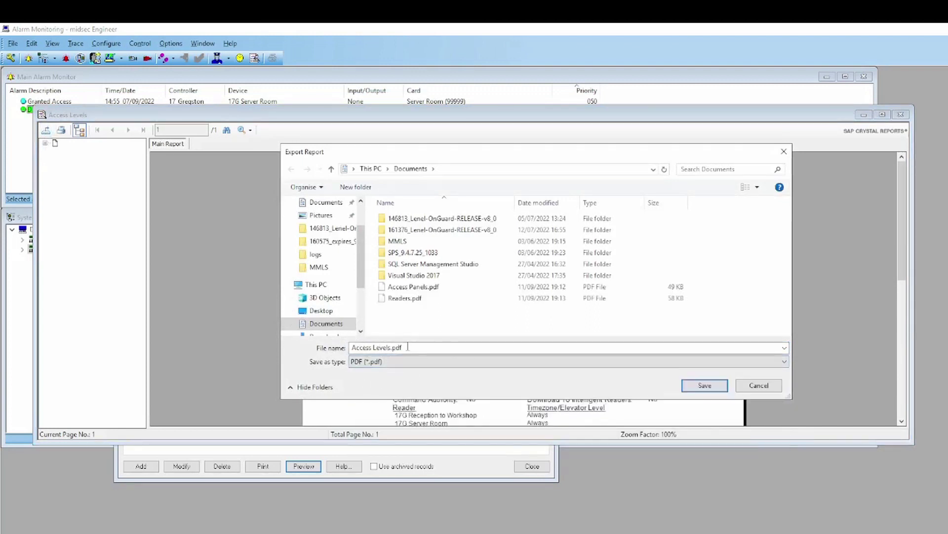
pyautogui.moveTo(403, 348); pyautogui.dragTo(352, 348)
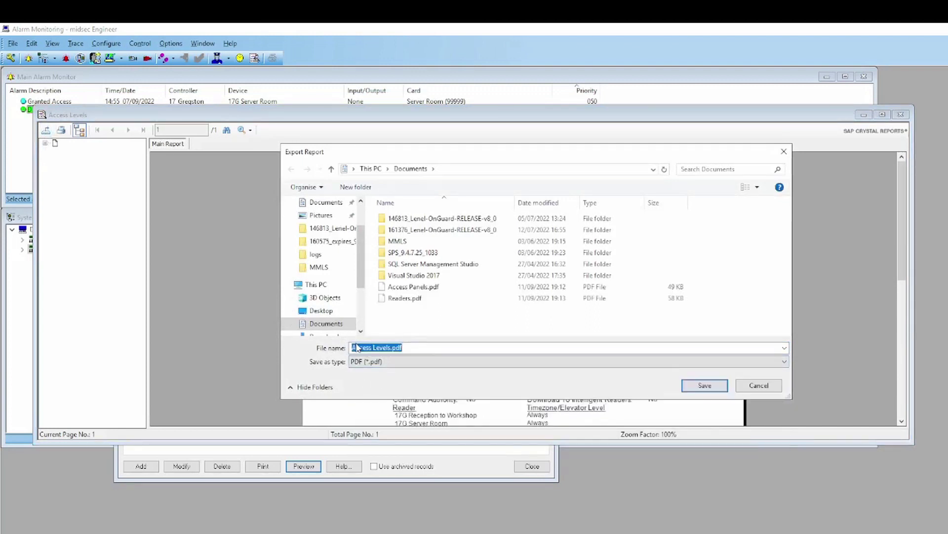
pyautogui.click(699, 385)
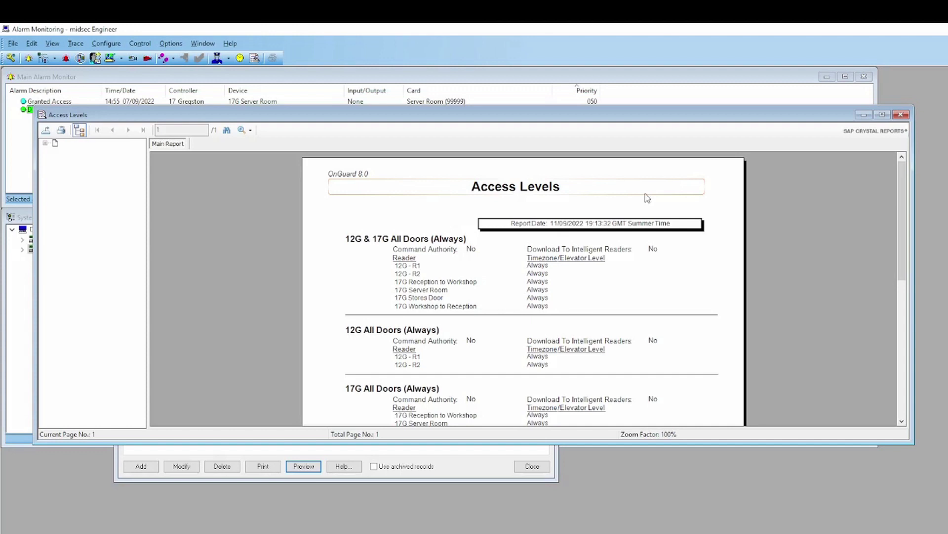
pyautogui.click(902, 115)
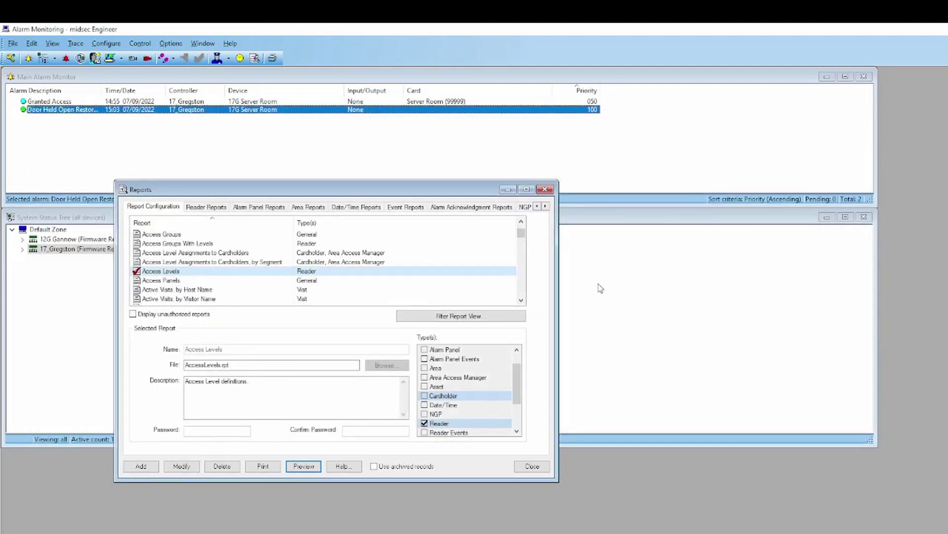
# Preview the Alarm Panel Inputs report and look through its page.
pyautogui.scroll(-1, 145, 282)
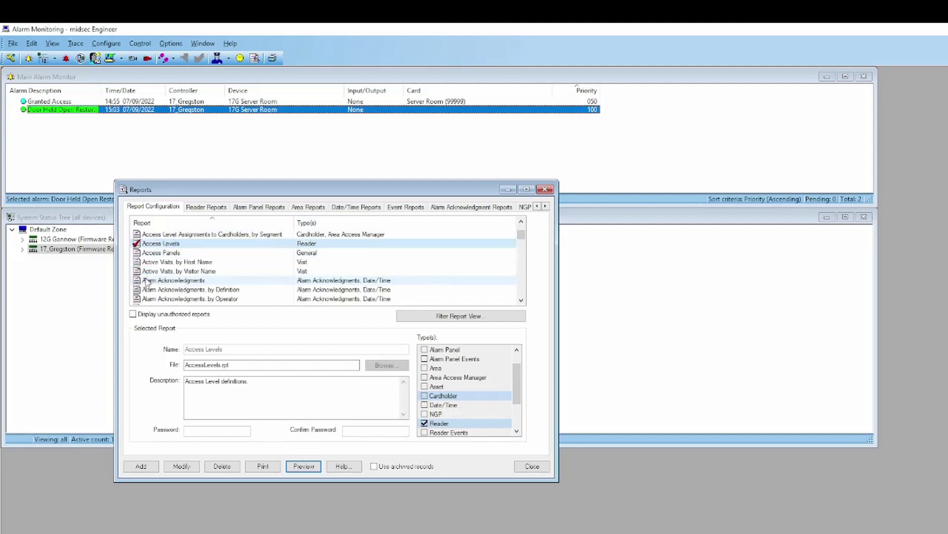
pyautogui.scroll(-2, 150, 279)
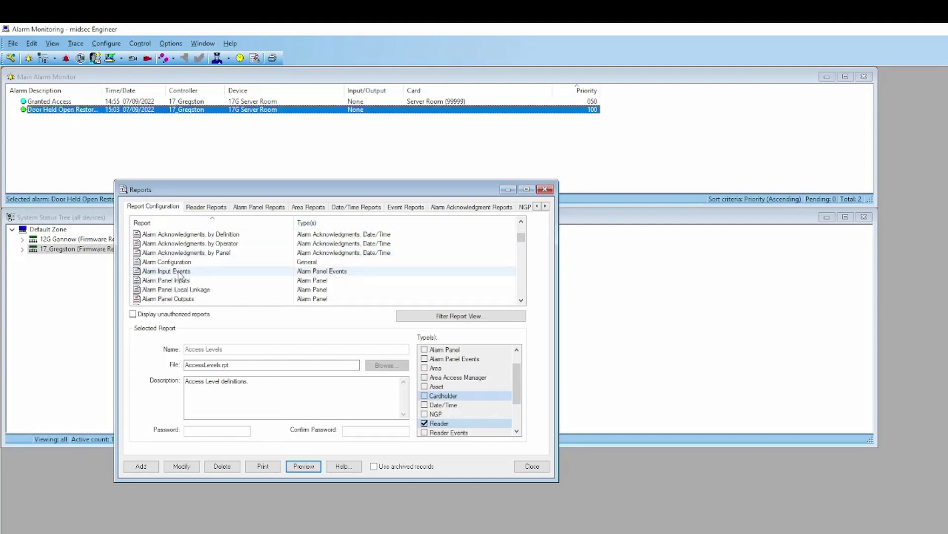
pyautogui.click(139, 281)
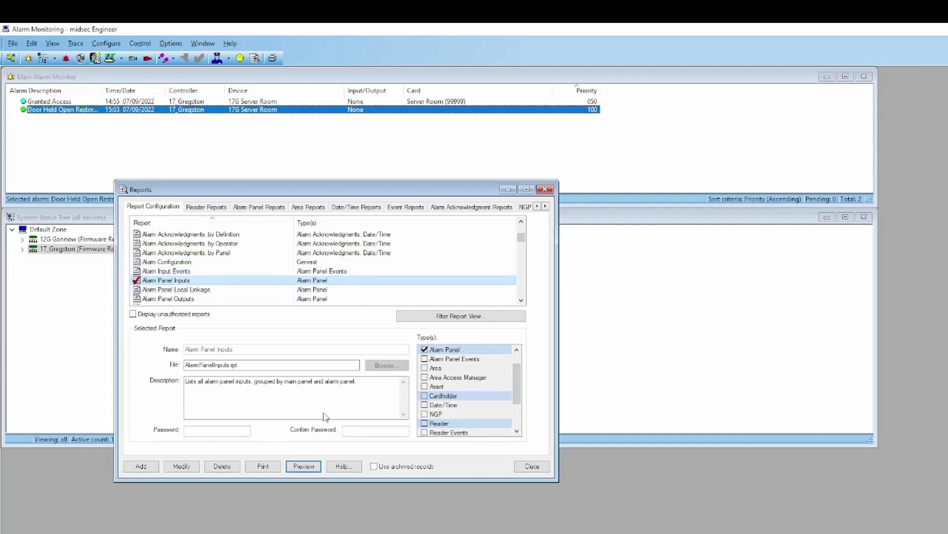
pyautogui.click(306, 466)
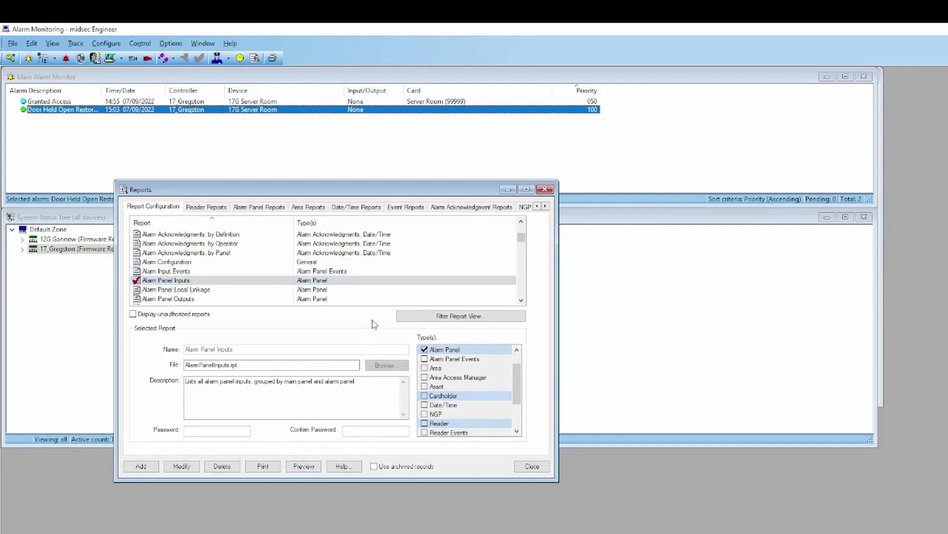
pyautogui.scroll(-5, 370, 250)
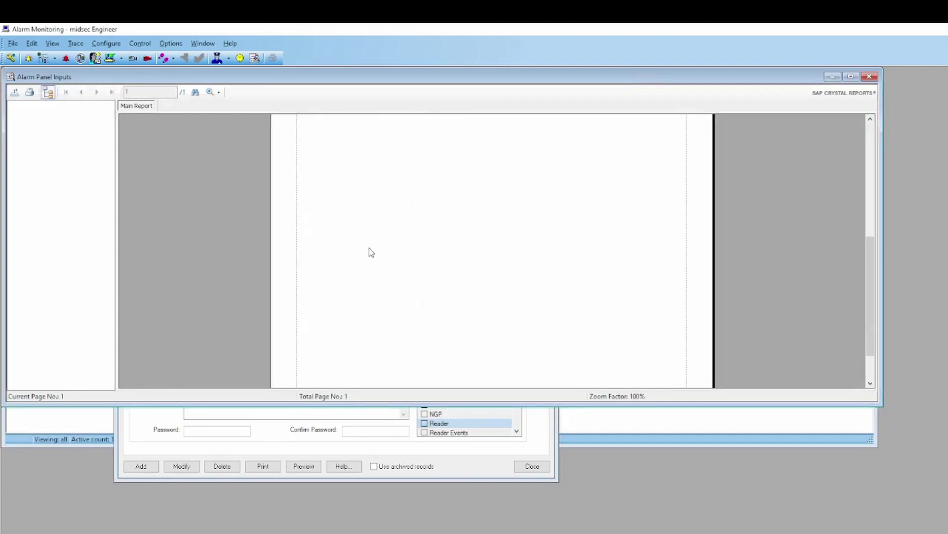
pyautogui.scroll(5, 371, 255)
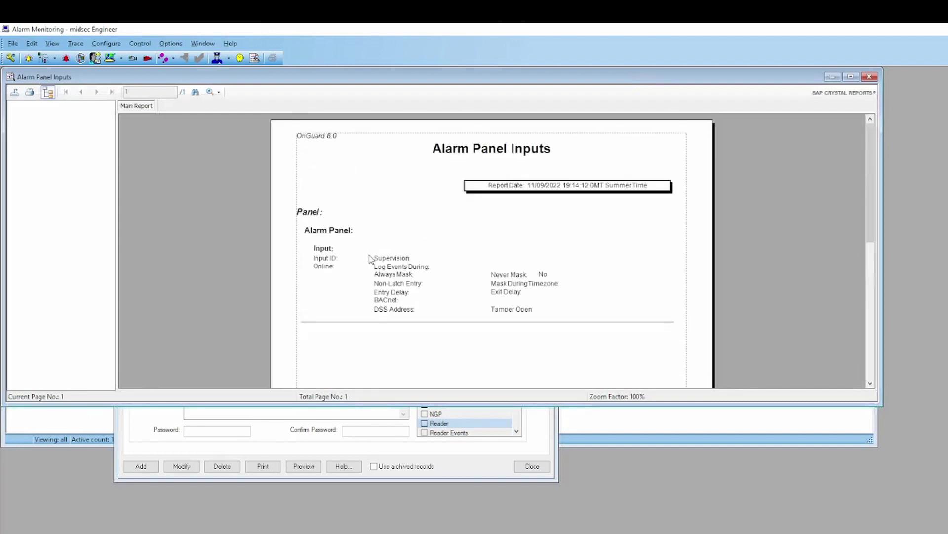
# Export the report as the PDF file Alarm Panel Inputs.pdf in Documents and close the preview.
pyautogui.click(14, 95)
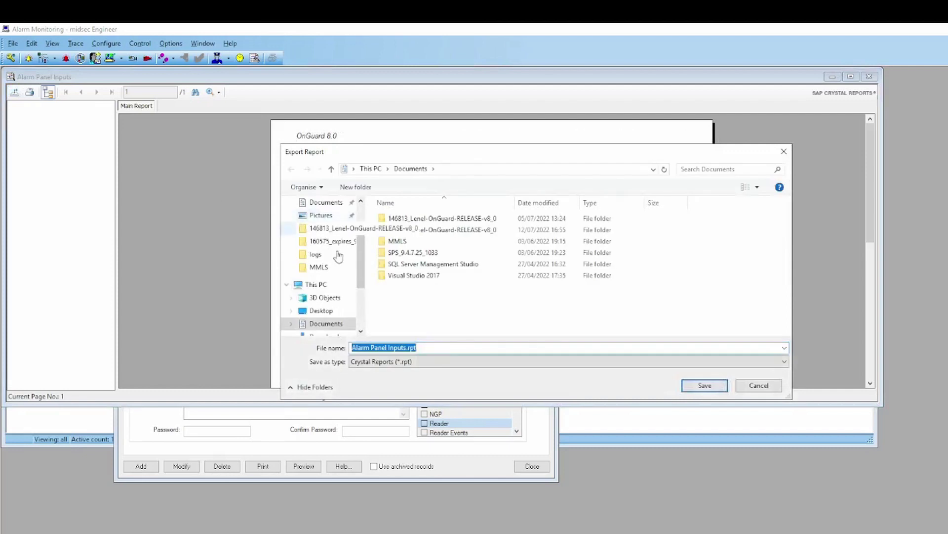
pyautogui.click(426, 364)
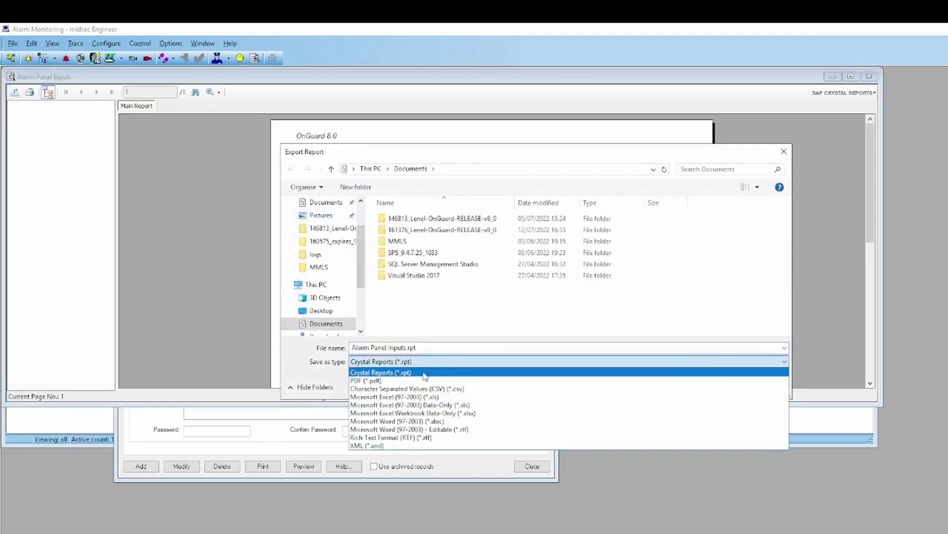
pyautogui.click(391, 380)
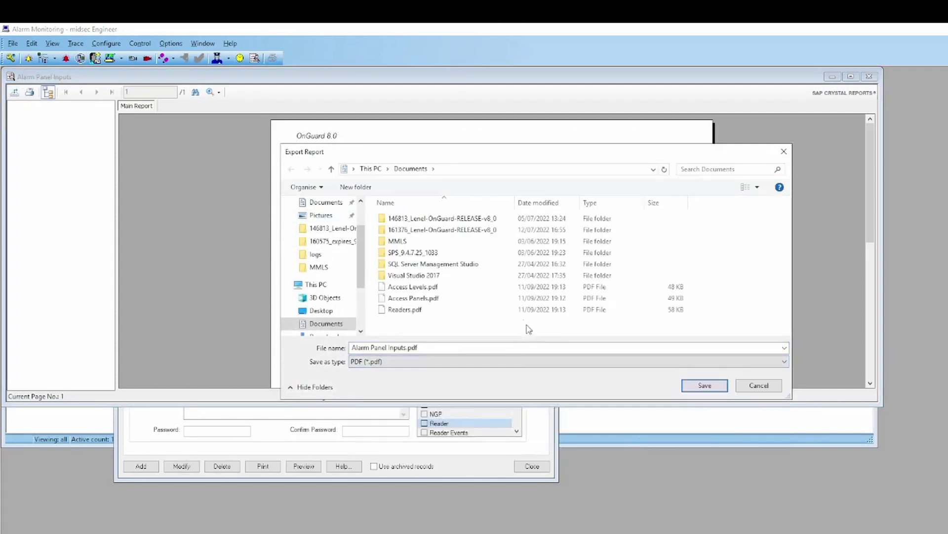
pyautogui.tripleClick(408, 347)
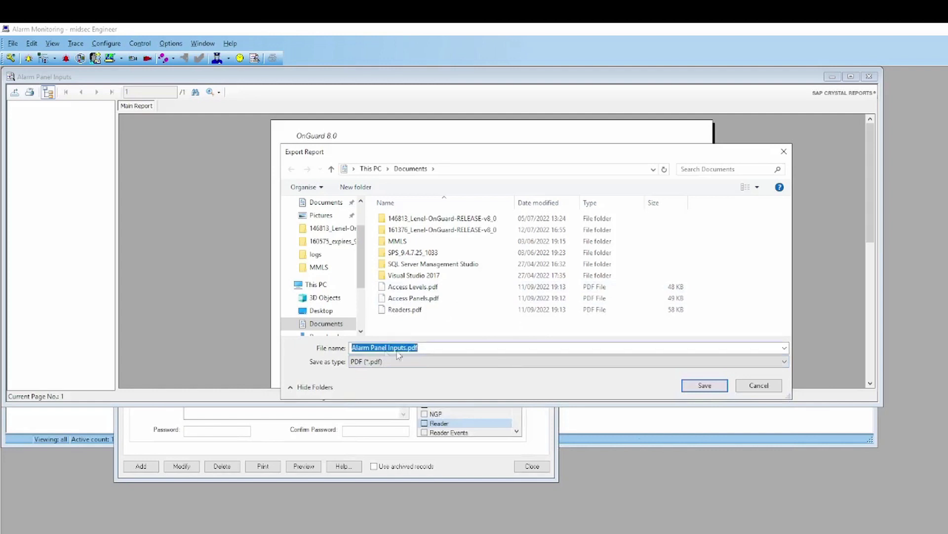
pyautogui.click(702, 385)
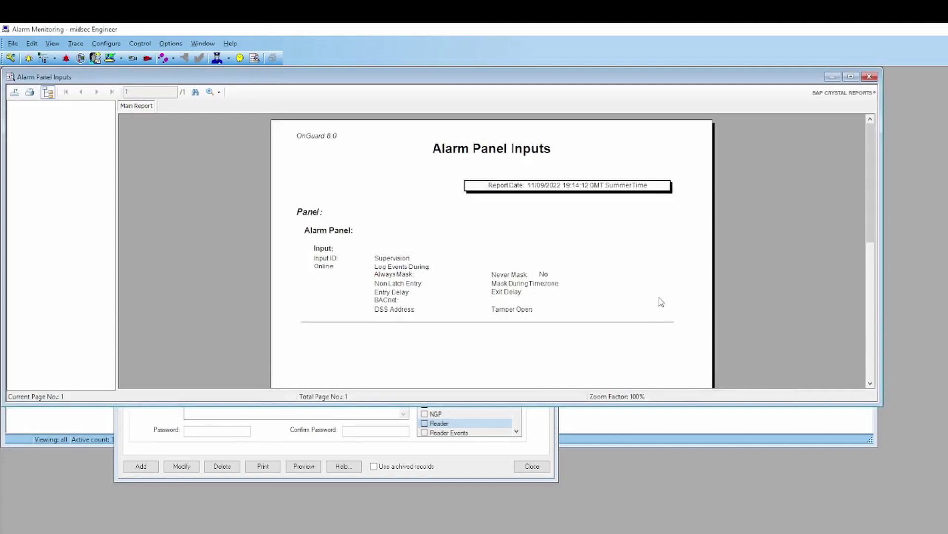
pyautogui.click(870, 78)
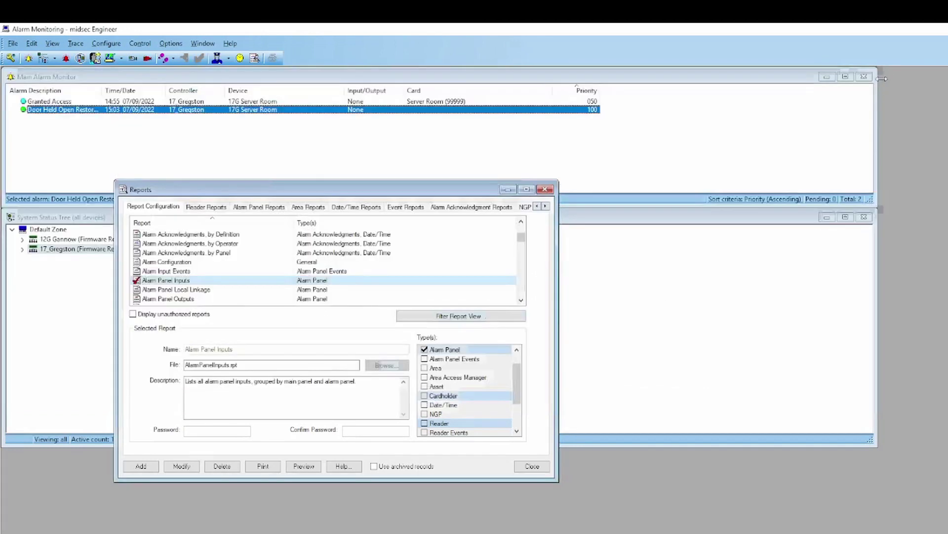
# Preview the Alarm Panel Outputs report, export it as the PDF file Alarm Panel Outputs.pdf in Documents and close the preview.
pyautogui.click(168, 299)
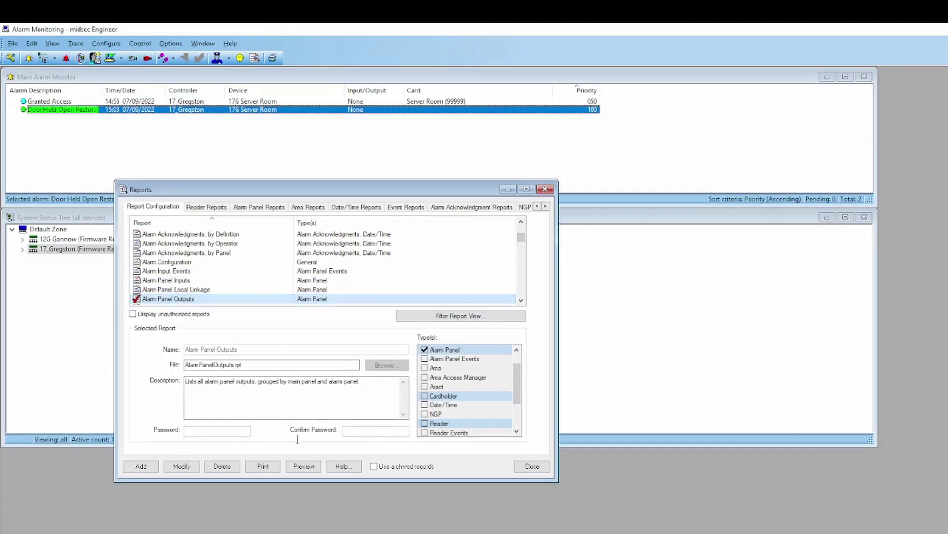
pyautogui.click(304, 466)
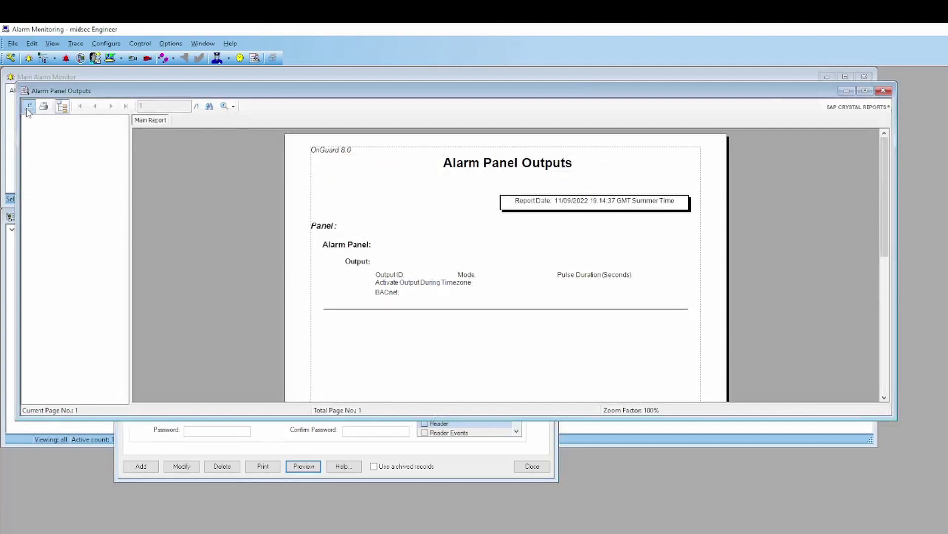
pyautogui.click(28, 105)
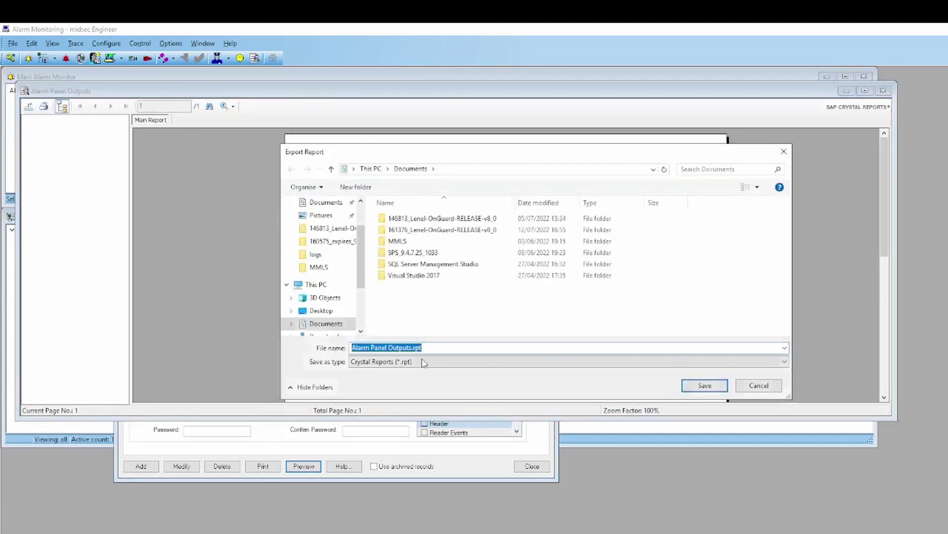
pyautogui.click(430, 361)
pyautogui.click(367, 381)
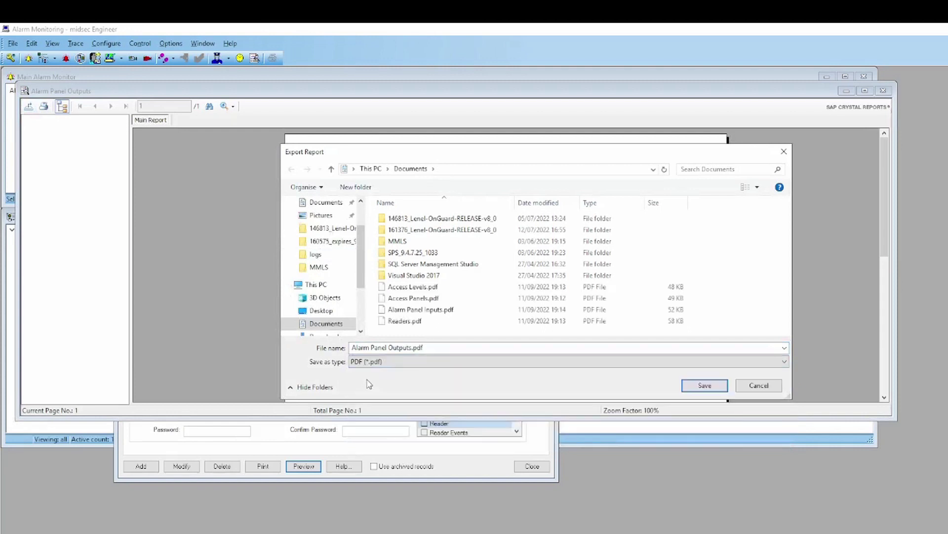
pyautogui.click(697, 386)
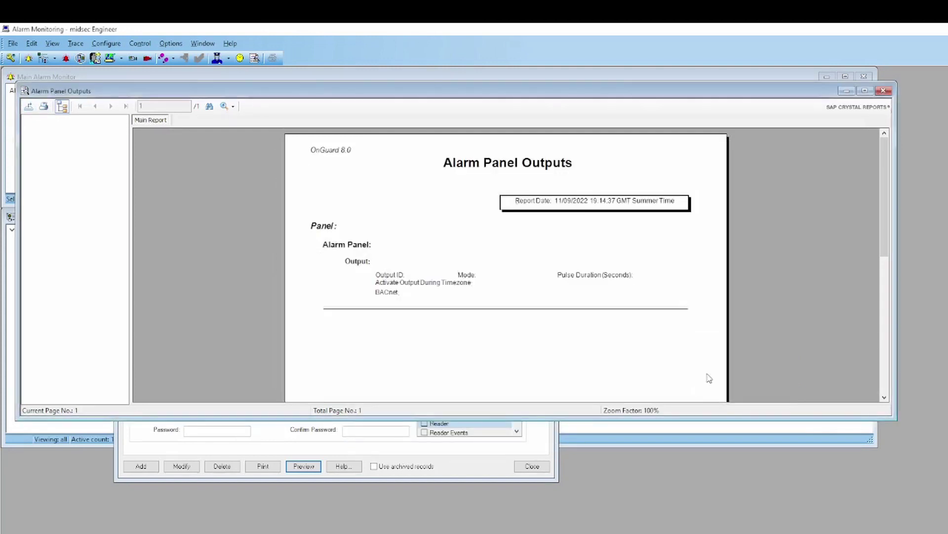
pyautogui.click(884, 91)
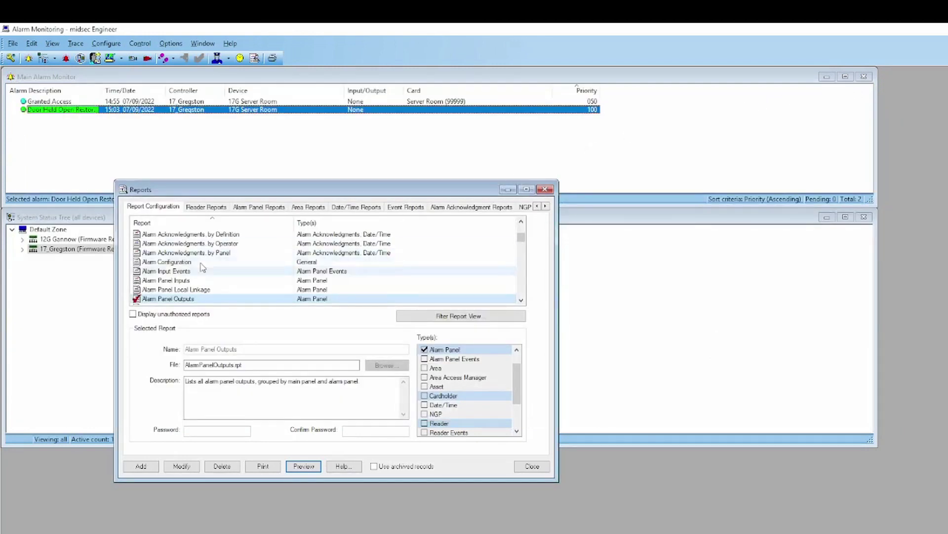
# Preview the Alarm Panels report and look through its page.
pyautogui.scroll(-1, 183, 275)
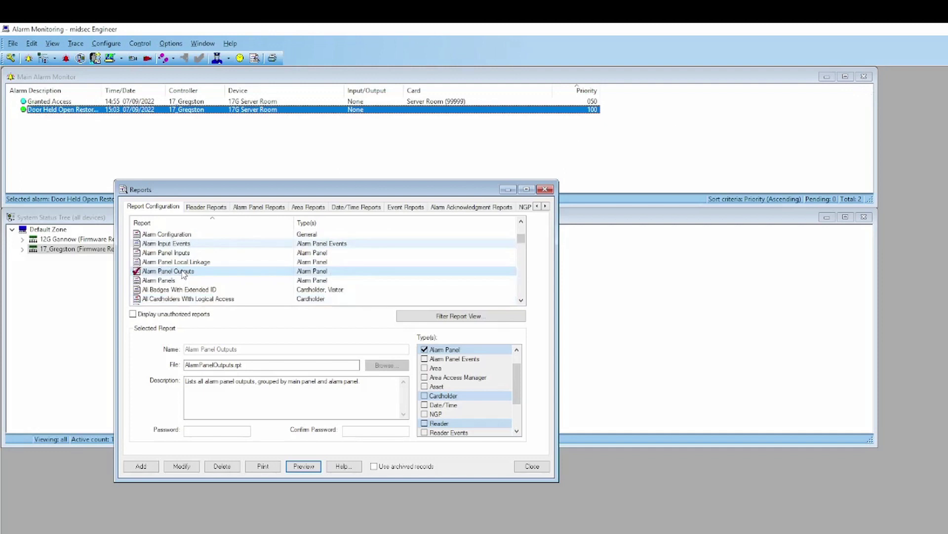
pyautogui.click(142, 280)
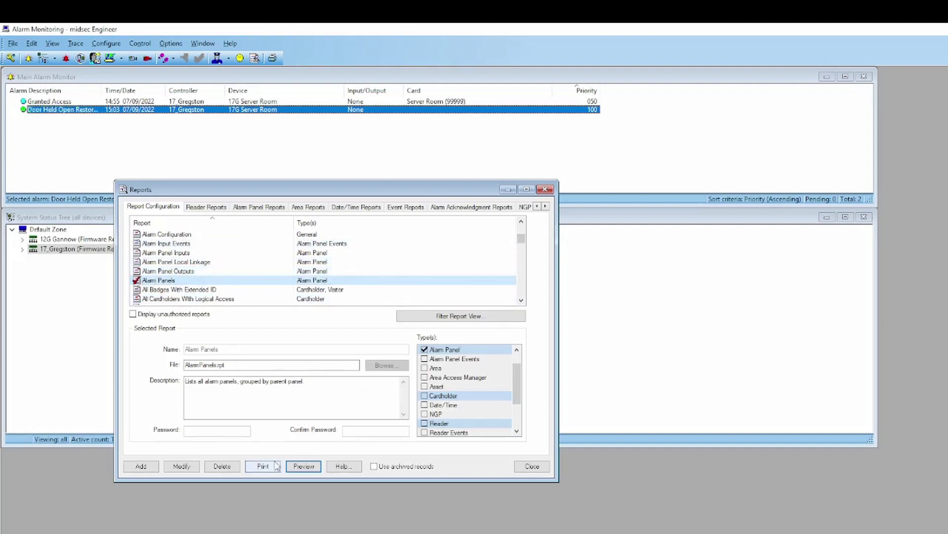
pyautogui.click(304, 466)
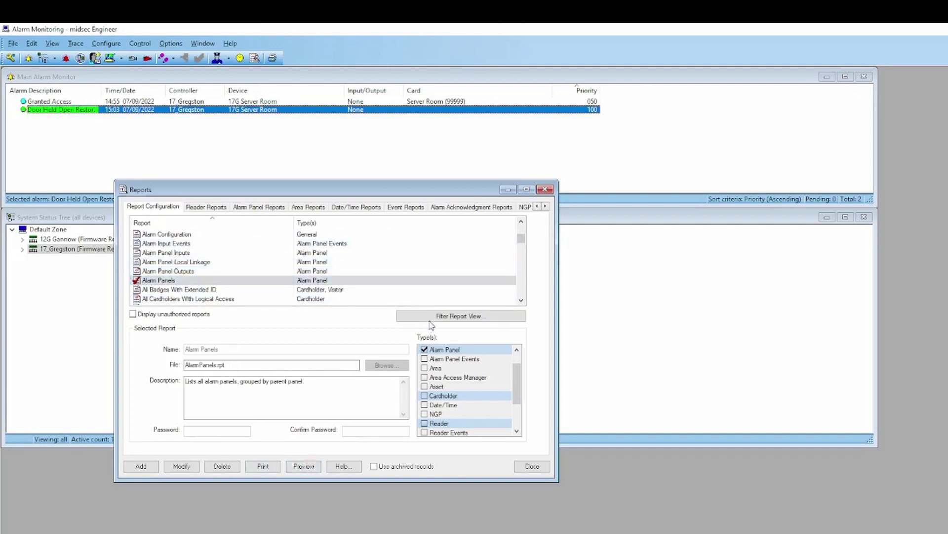
pyautogui.scroll(-2, 462, 275)
pyautogui.scroll(-3, 413, 292)
pyautogui.scroll(5, 413, 291)
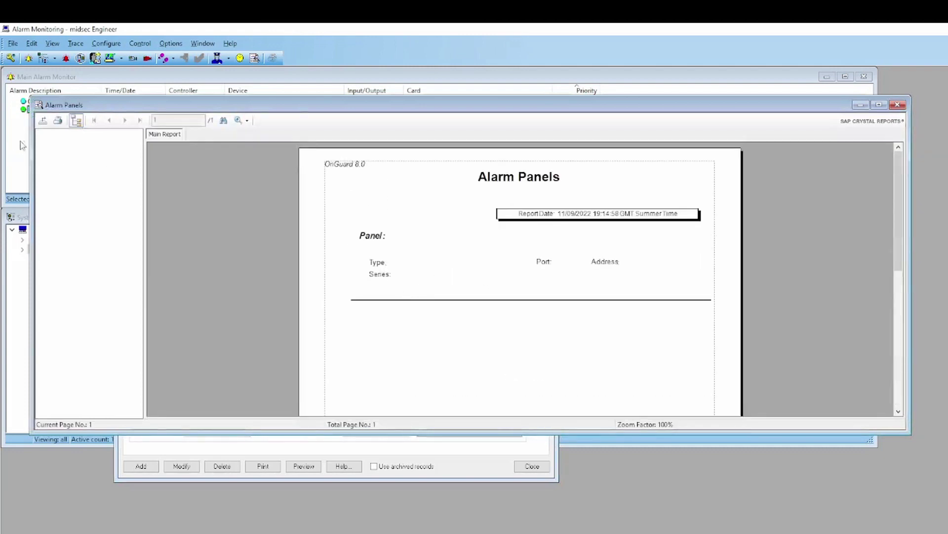
# Export the report as the PDF file Alarm Panels.pdf in Documents and close the preview.
pyautogui.click(42, 120)
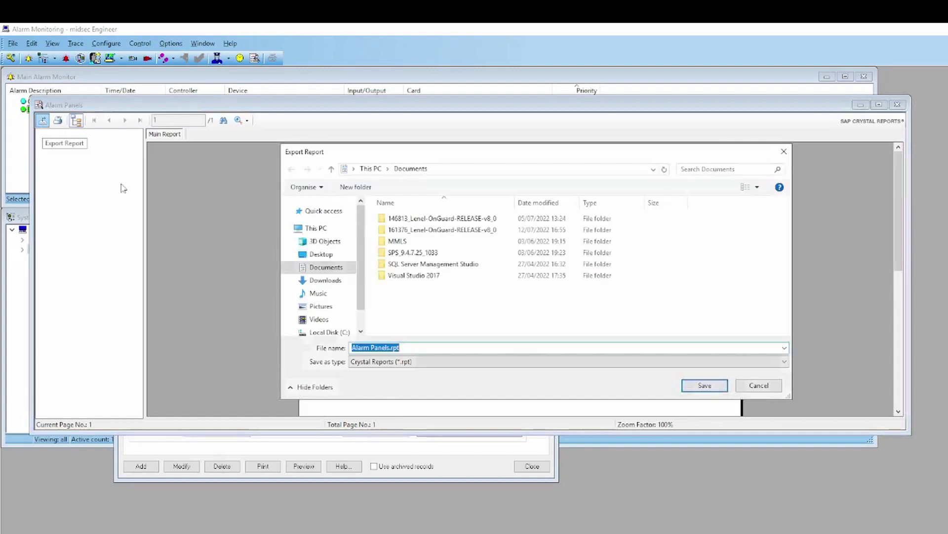
pyautogui.click(394, 365)
pyautogui.click(370, 381)
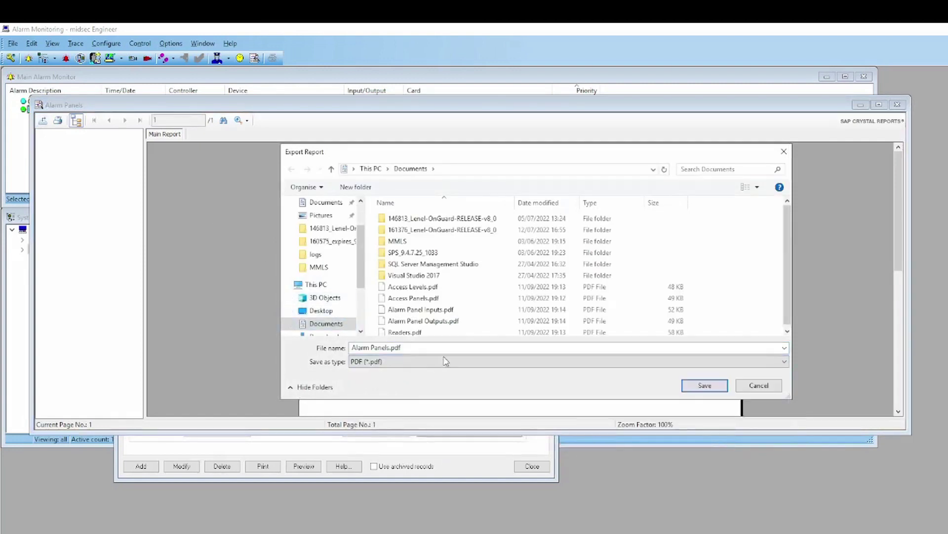
pyautogui.click(426, 346)
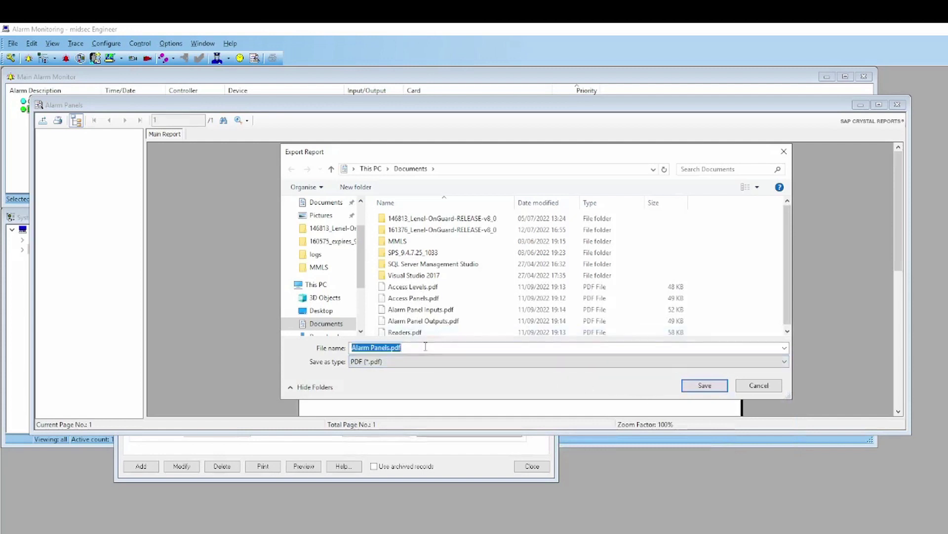
pyautogui.click(702, 386)
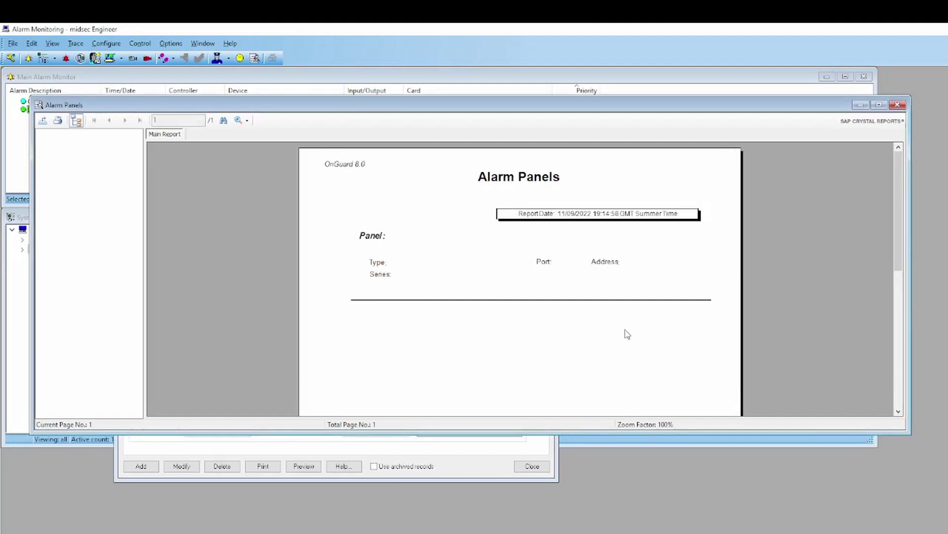
pyautogui.click(898, 105)
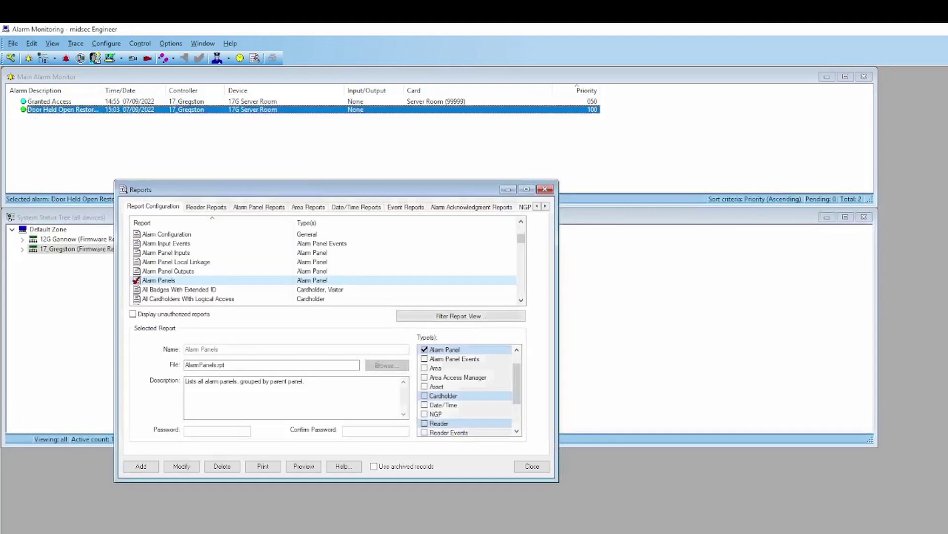